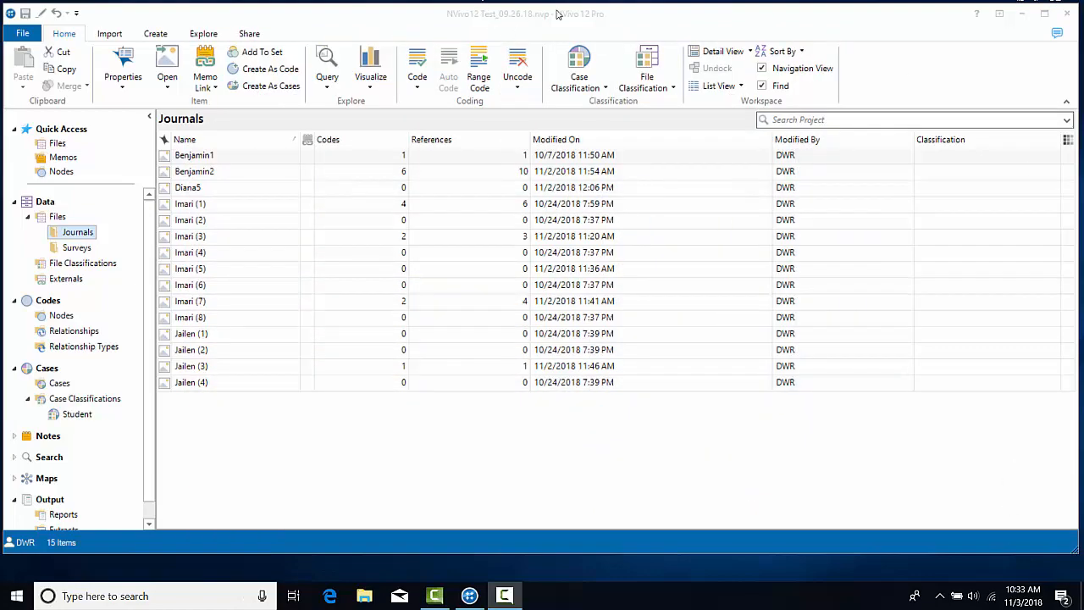
Import Diana4.jpg from the desktop into the Journals folder and accept its Picture Properties.
left_click_drag(574, 17, 694, 82)
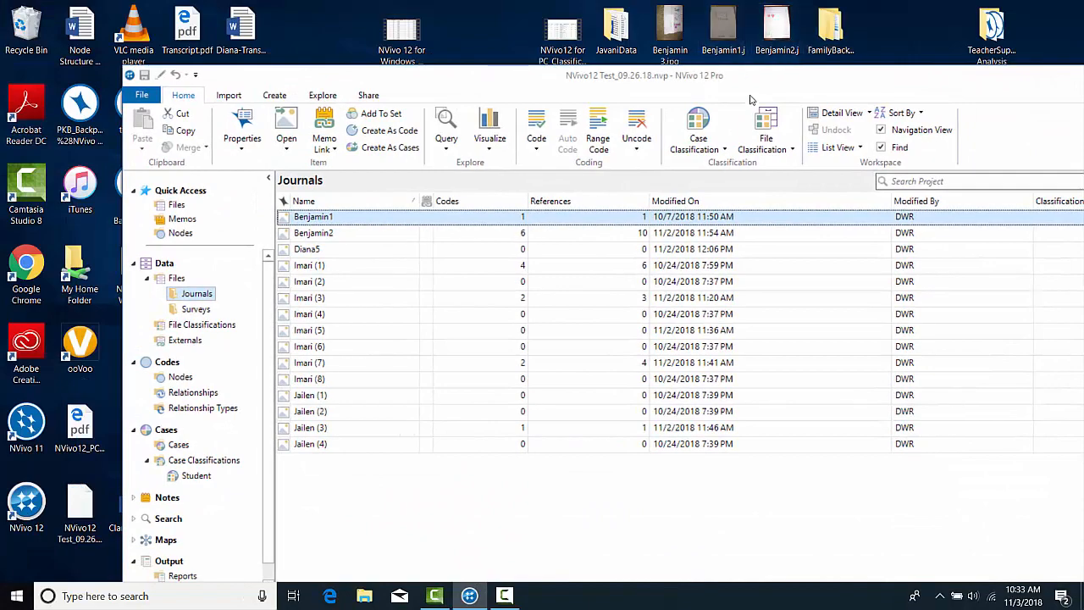
left_click_drag(756, 81, 722, 171)
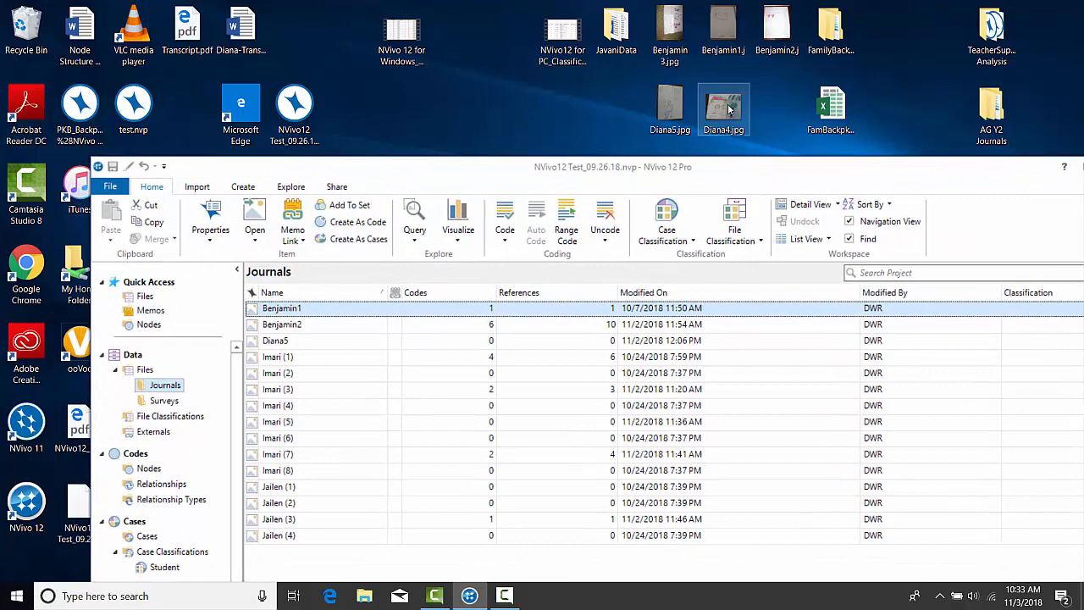
left_click_drag(730, 105, 317, 439)
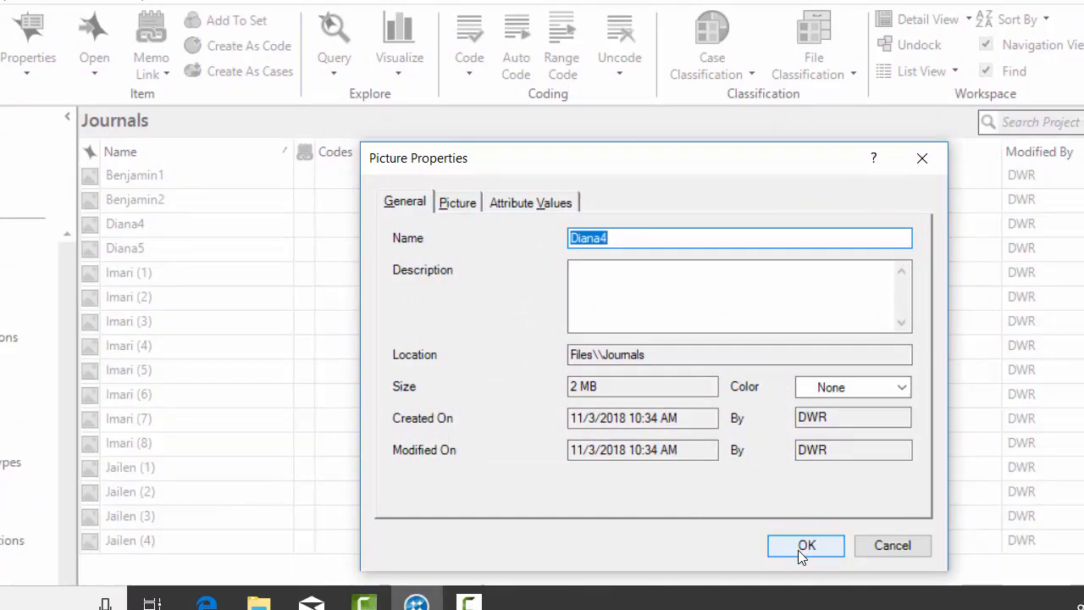
left_click(805, 546)
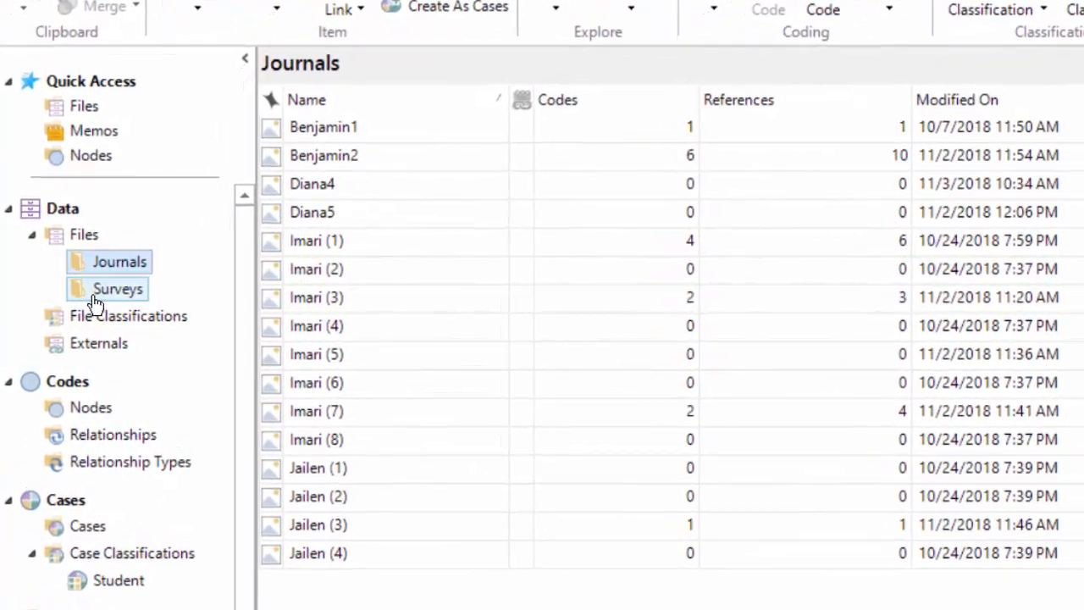
Open Diana5 from the Journals folder and widen its picture pane beside the file list.
left_click(89, 291)
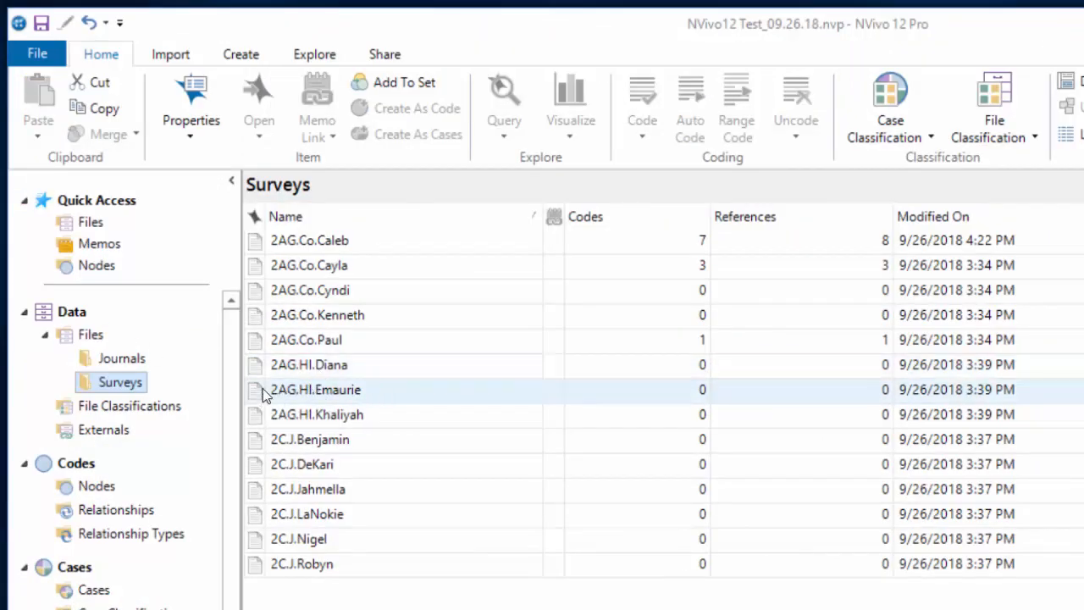
left_click(117, 361)
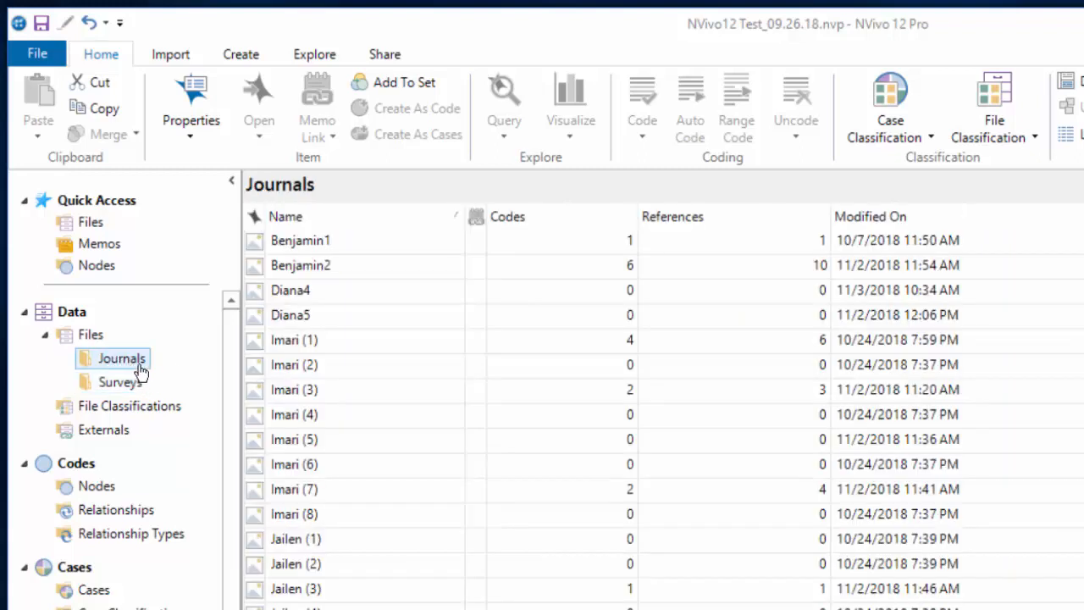
double_click(276, 311)
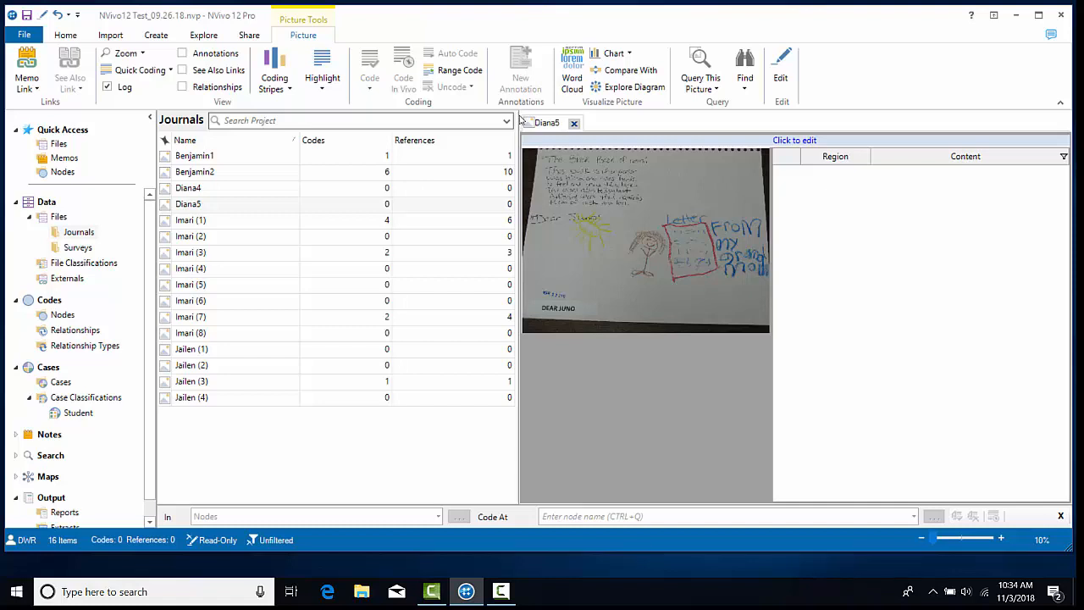
left_click_drag(519, 116, 357, 125)
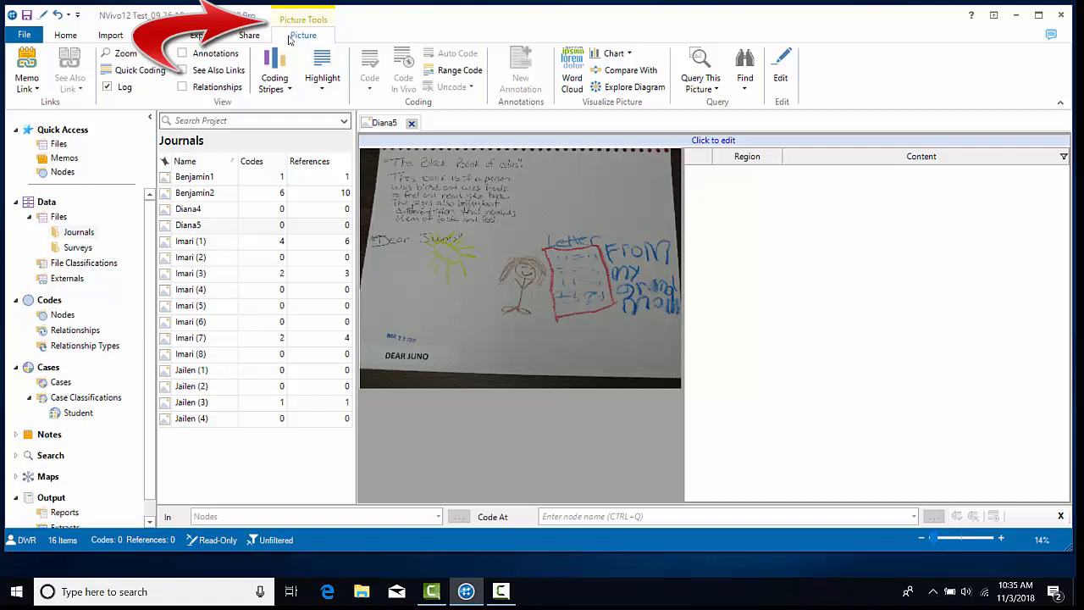
Zoom Diana5 to 100%, then back to Fit to View, and open Diana4 in its own tab.
left_click(142, 53)
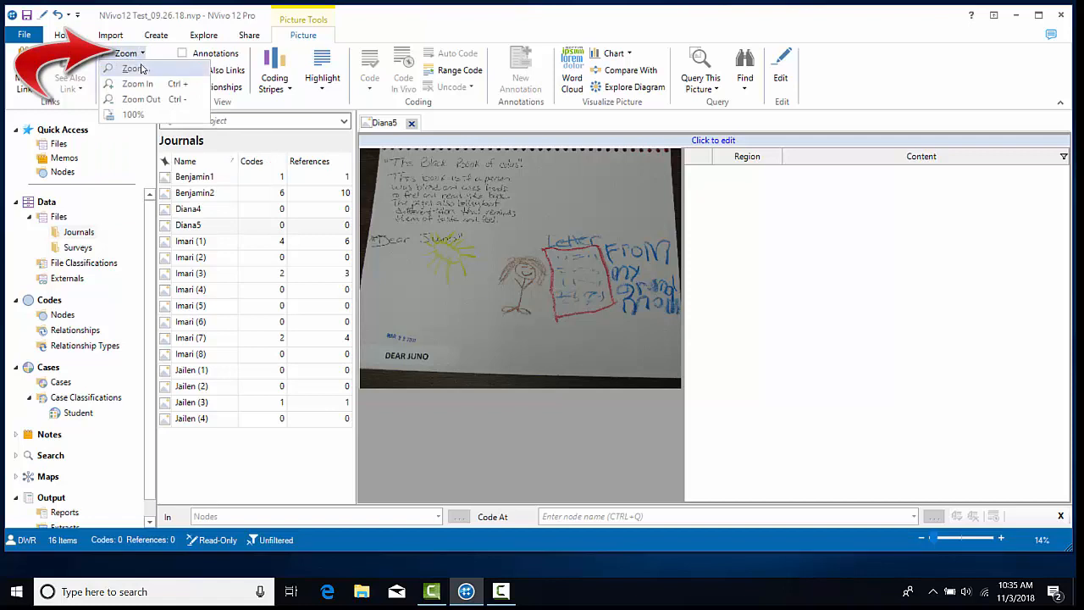
left_click(130, 115)
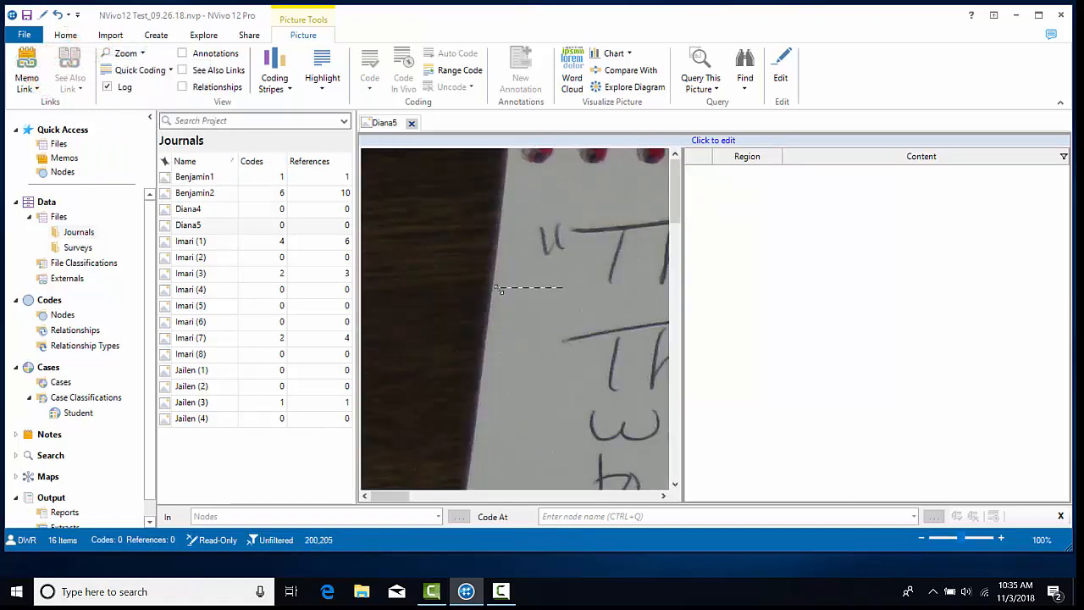
left_click(102, 56)
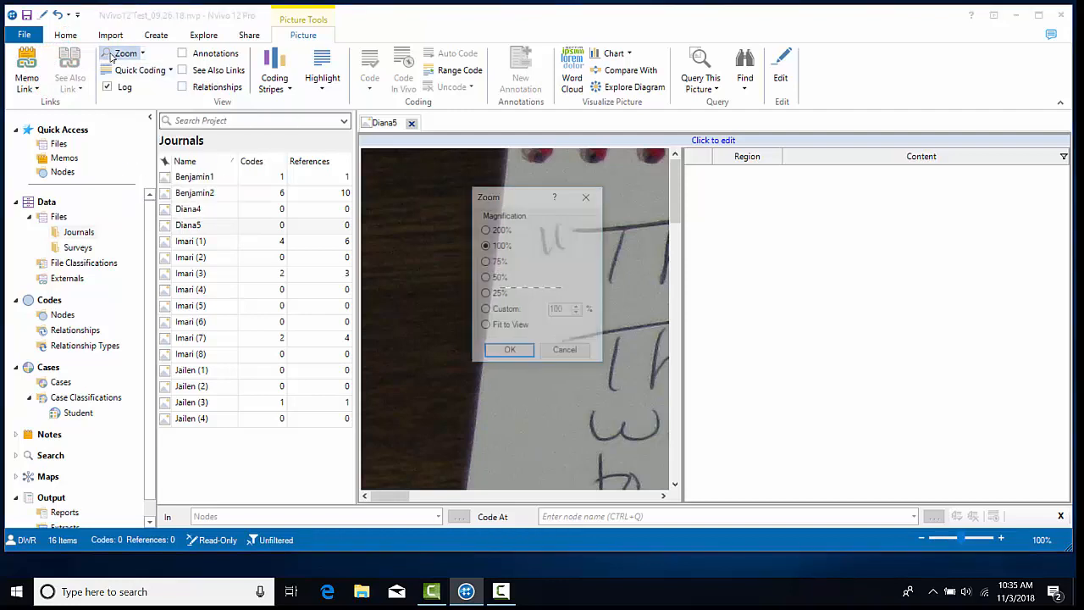
left_click(486, 328)
left_click(517, 351)
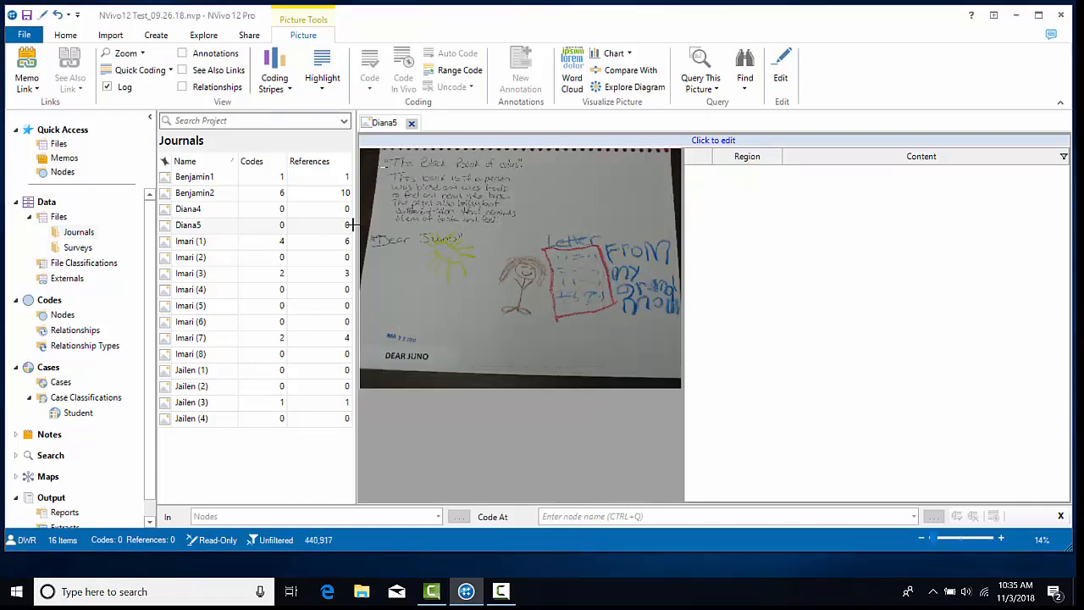
double_click(187, 211)
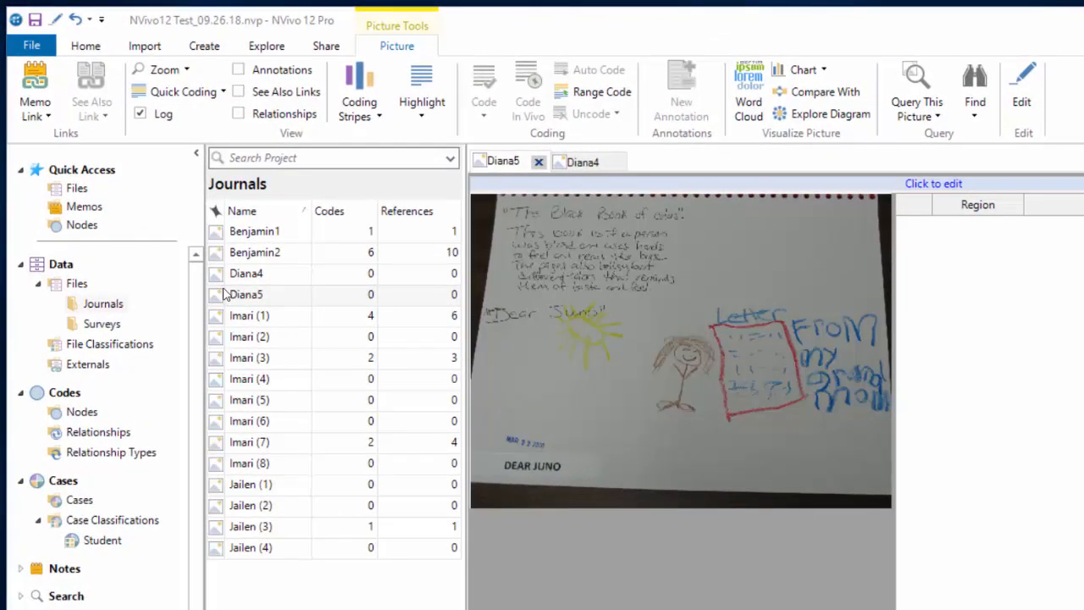
Code the Diana4 picture at the Diana case under Cases using the Code dialog.
left_click(218, 277)
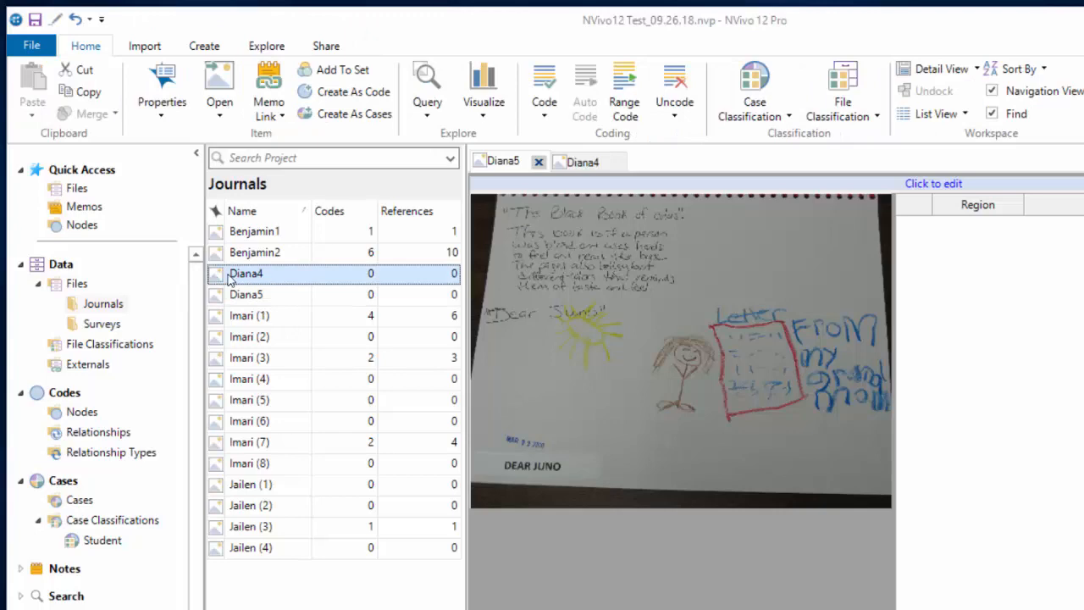
right_click(230, 280)
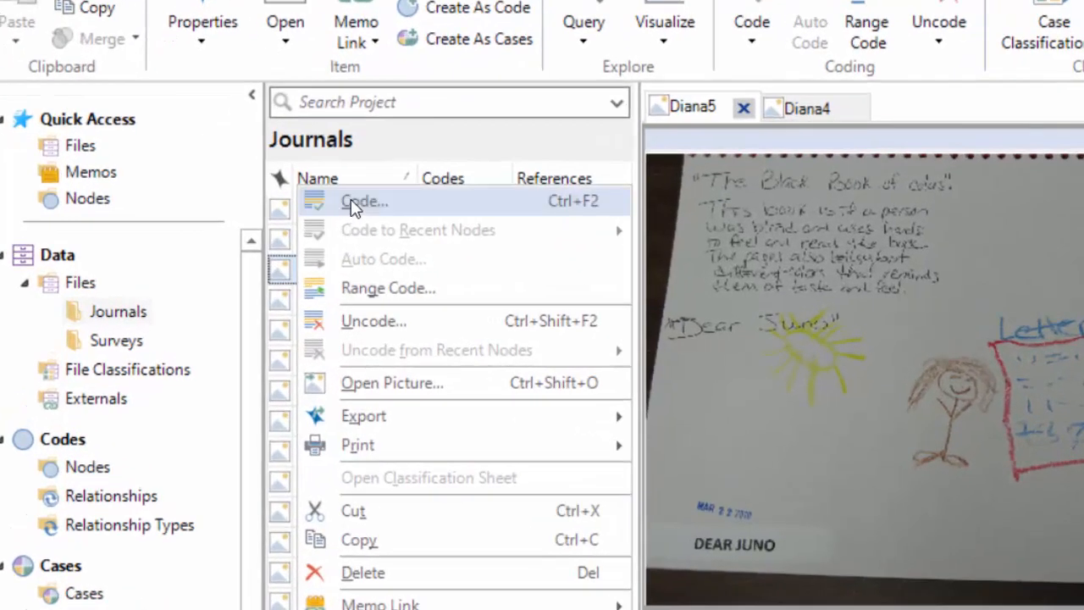
left_click(354, 209)
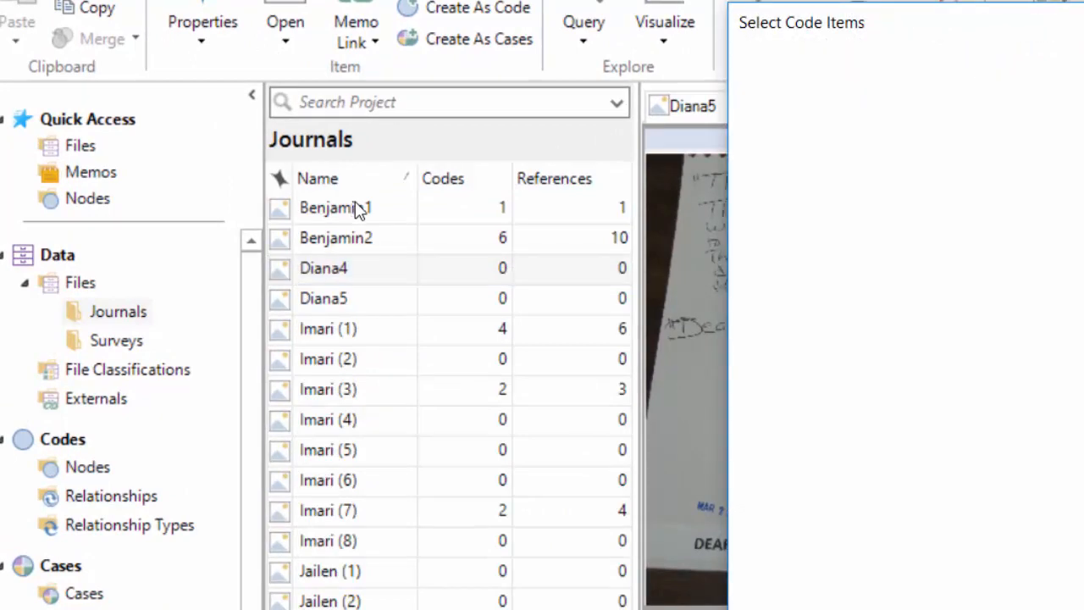
left_click(752, 370)
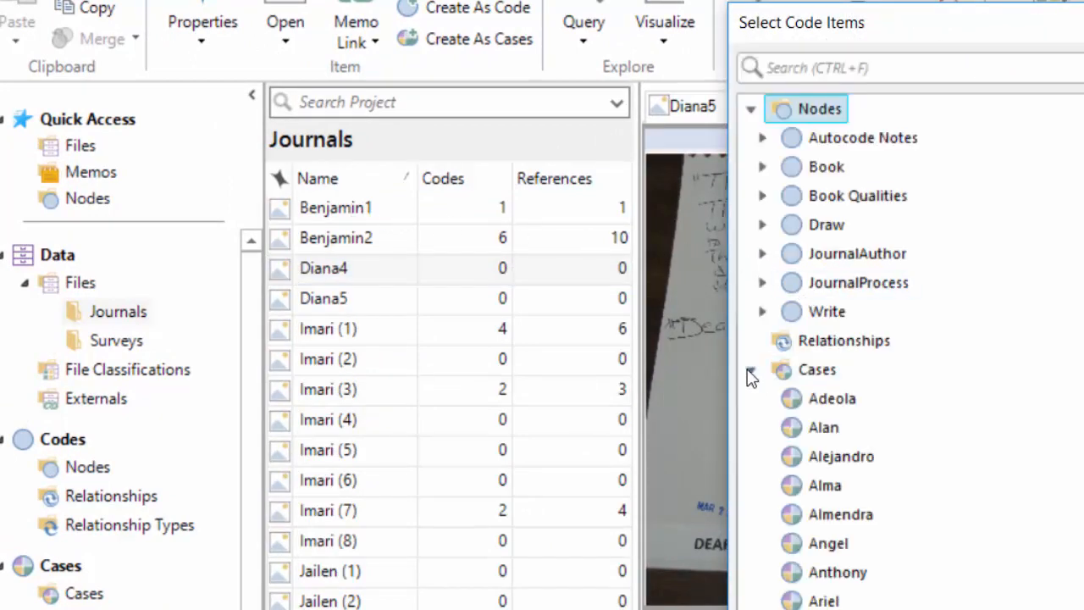
scroll(830, 542, "down", 5)
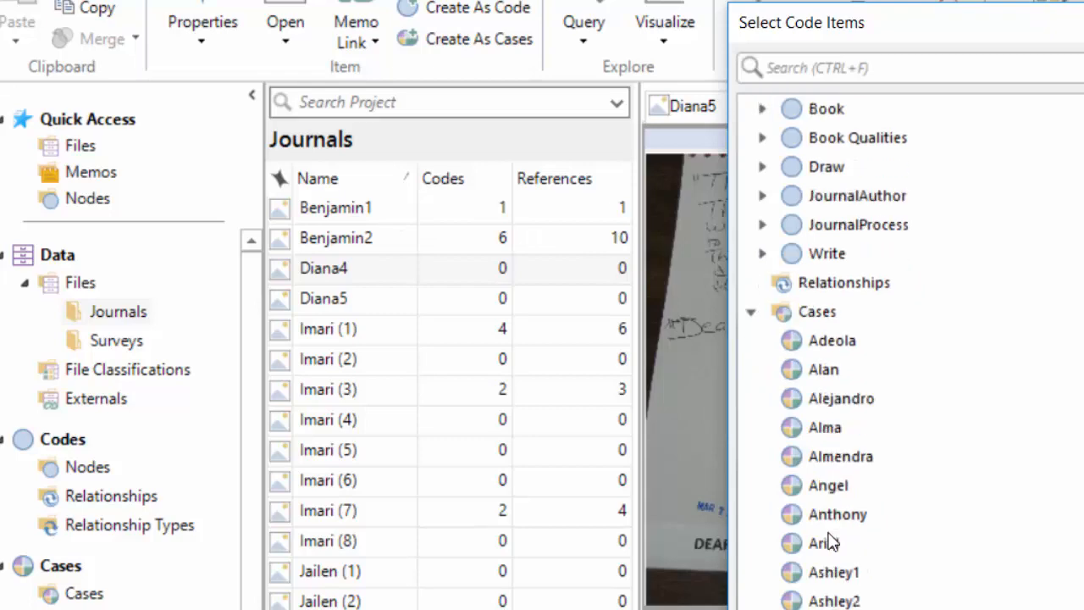
scroll(832, 541, "down", 3)
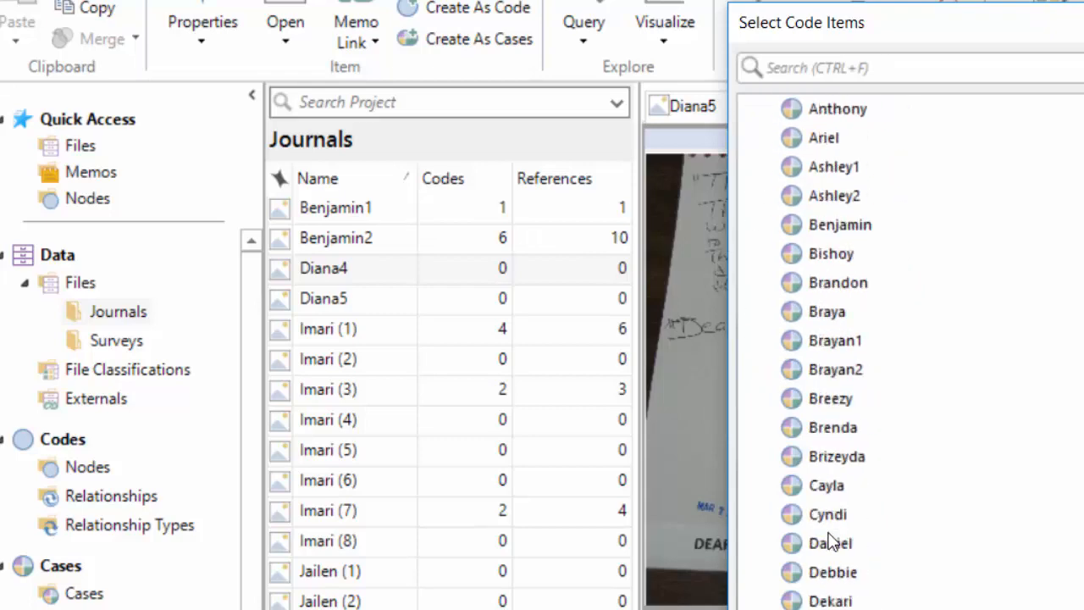
left_click(826, 573)
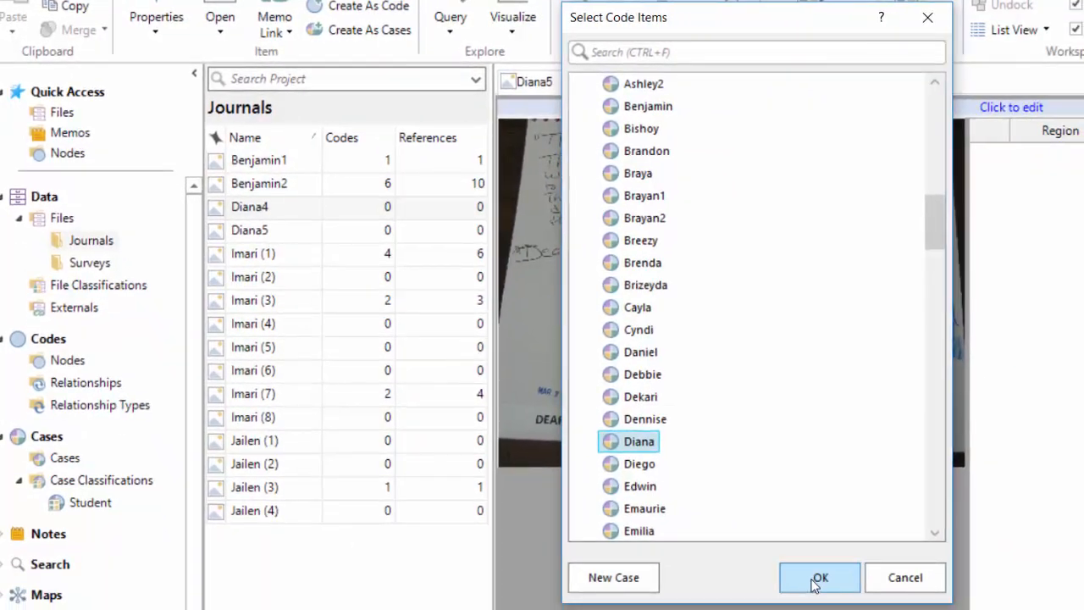
left_click(817, 577)
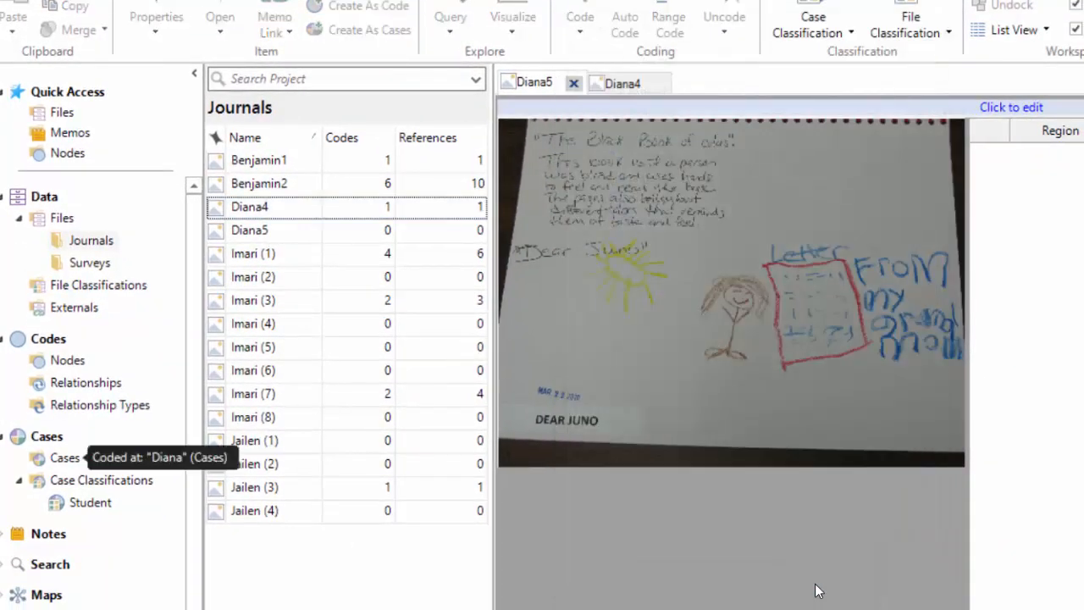
Open the Diana case from the Cases list to see its Diana4 reference.
left_click(51, 458)
scroll(355, 481, "down", 3)
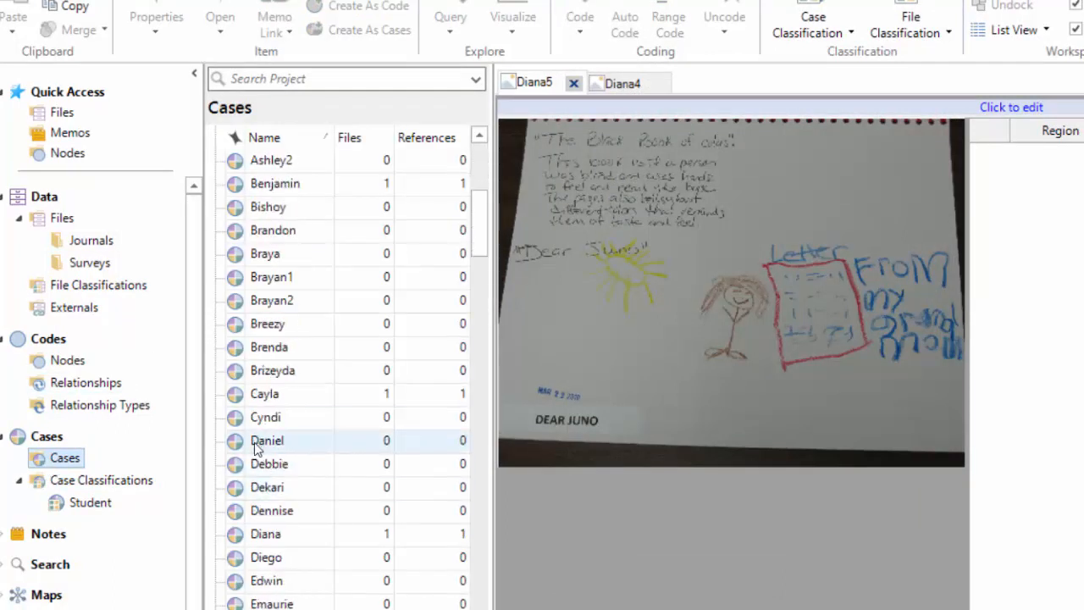
left_click(256, 535)
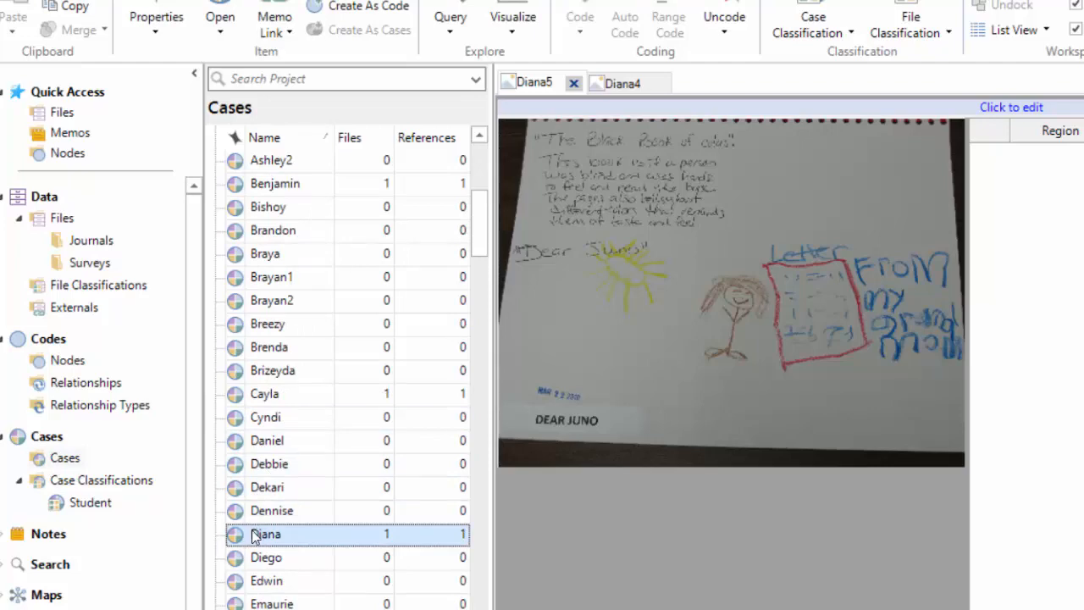
double_click(252, 535)
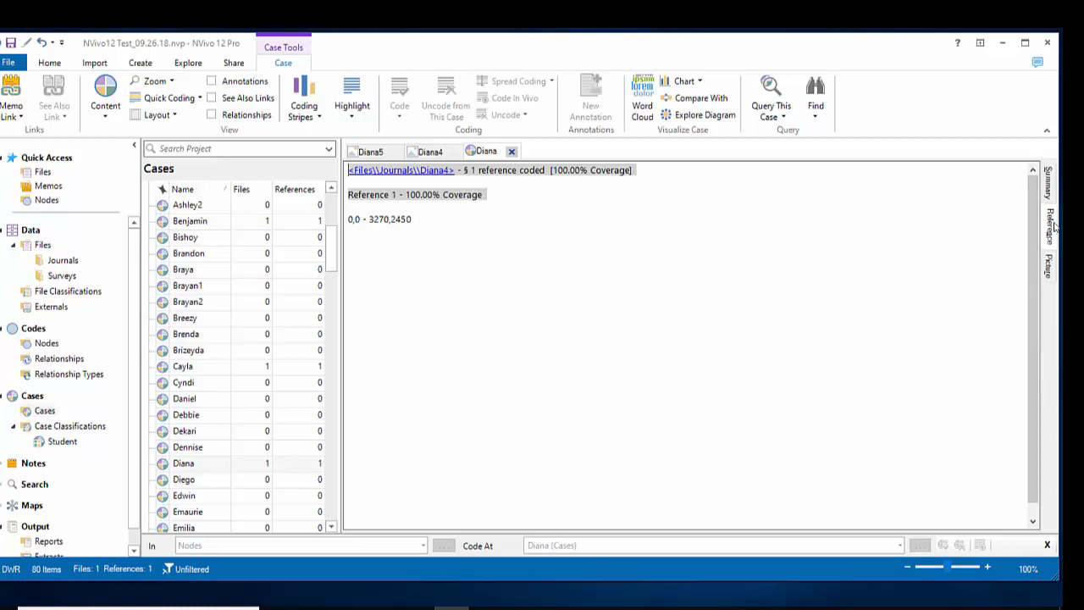
Switch the Diana case between Summary and Picture views, then open the Diana4 source.
left_click(1048, 265)
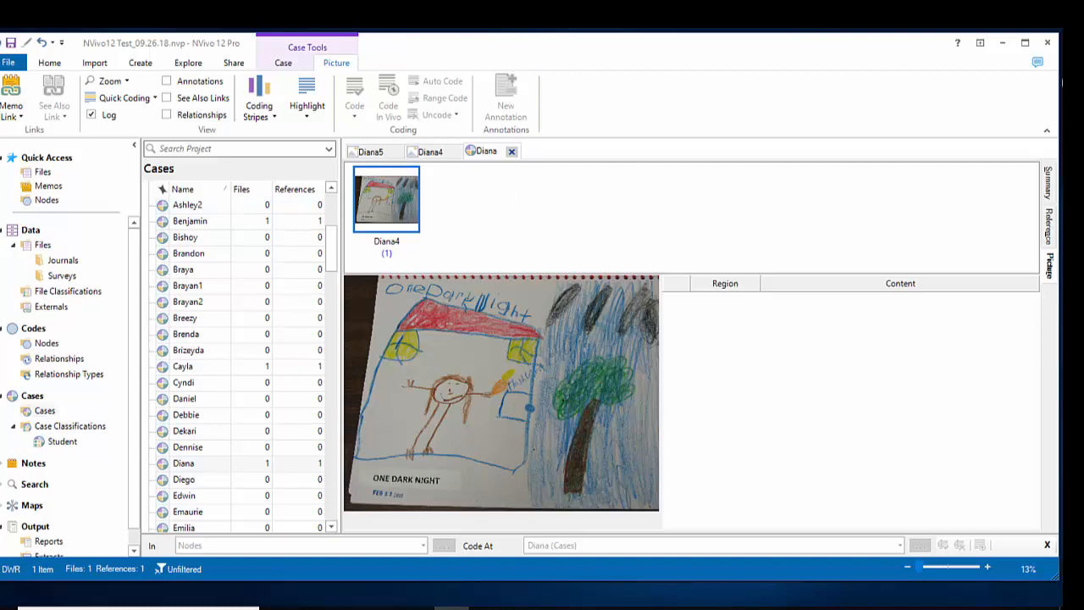
left_click(1049, 187)
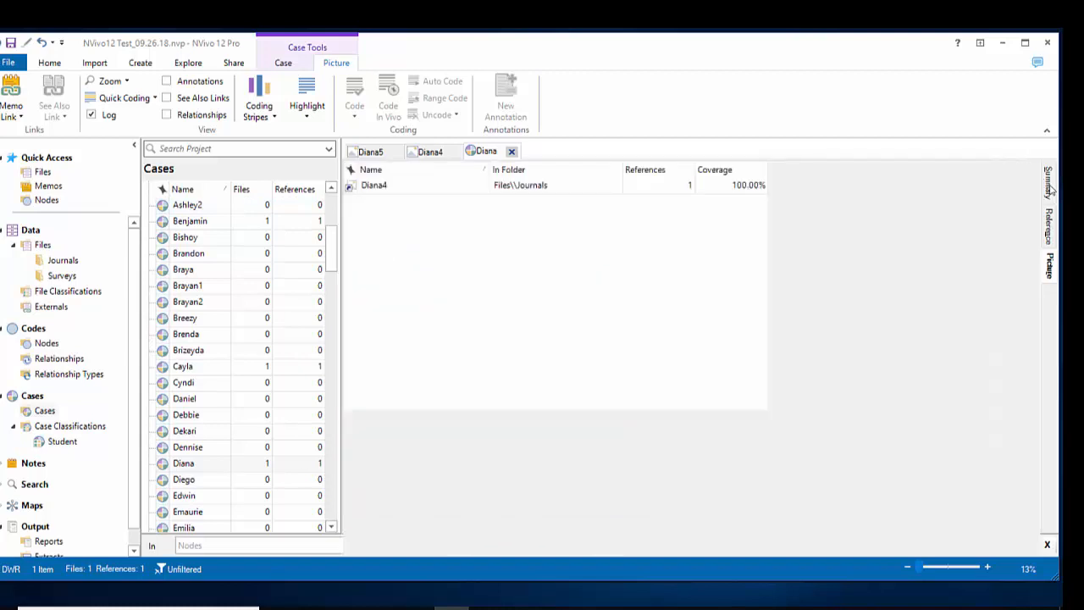
left_click(1048, 265)
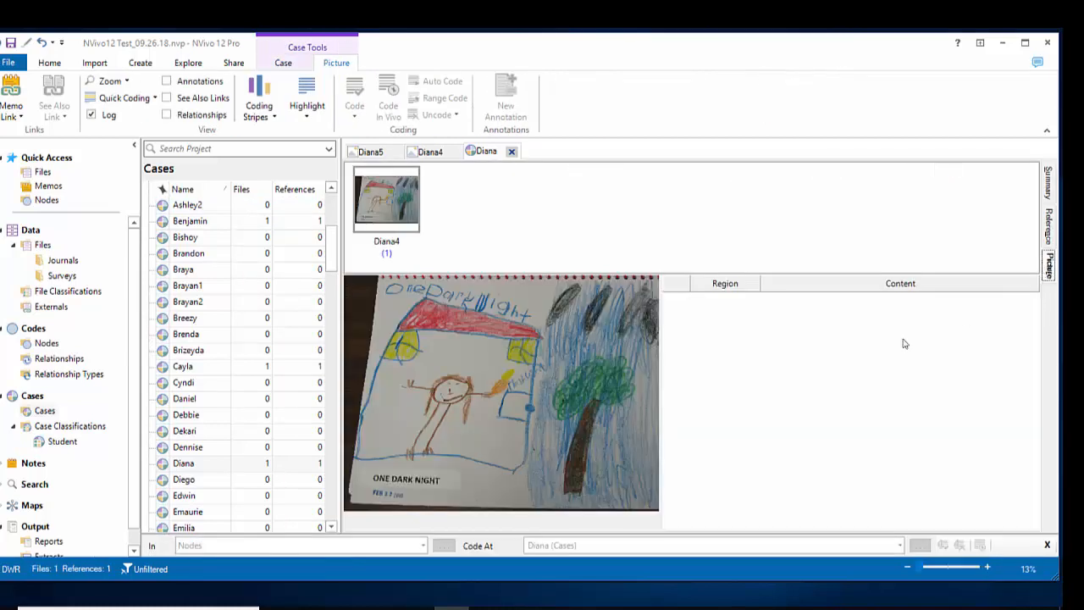
left_click(1050, 227)
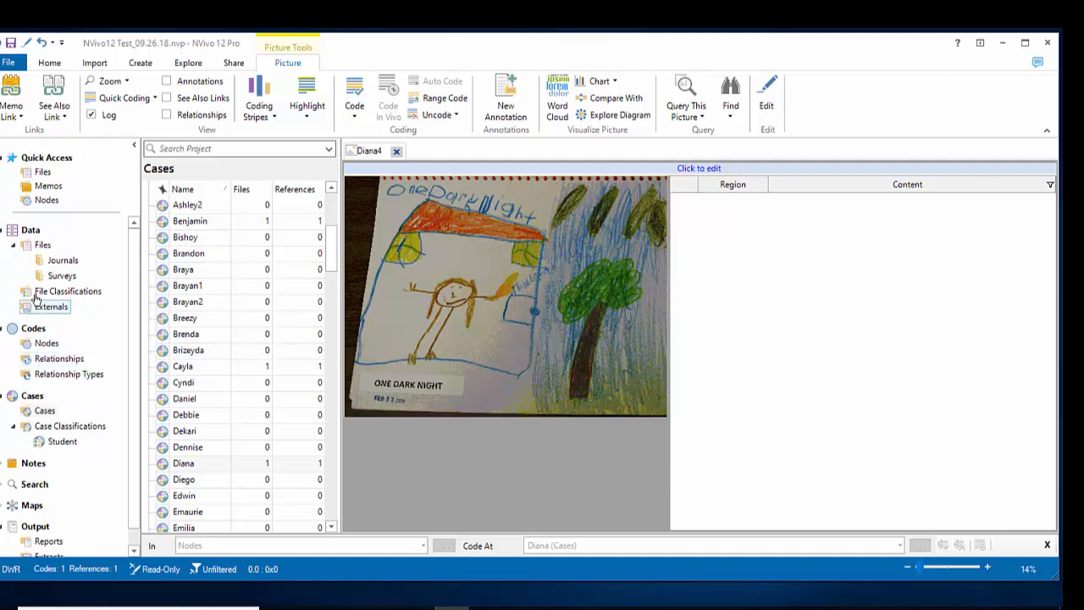
Select the whole Diana4 drawing and drag it onto the OneDkNt node under Book.
left_click(40, 343)
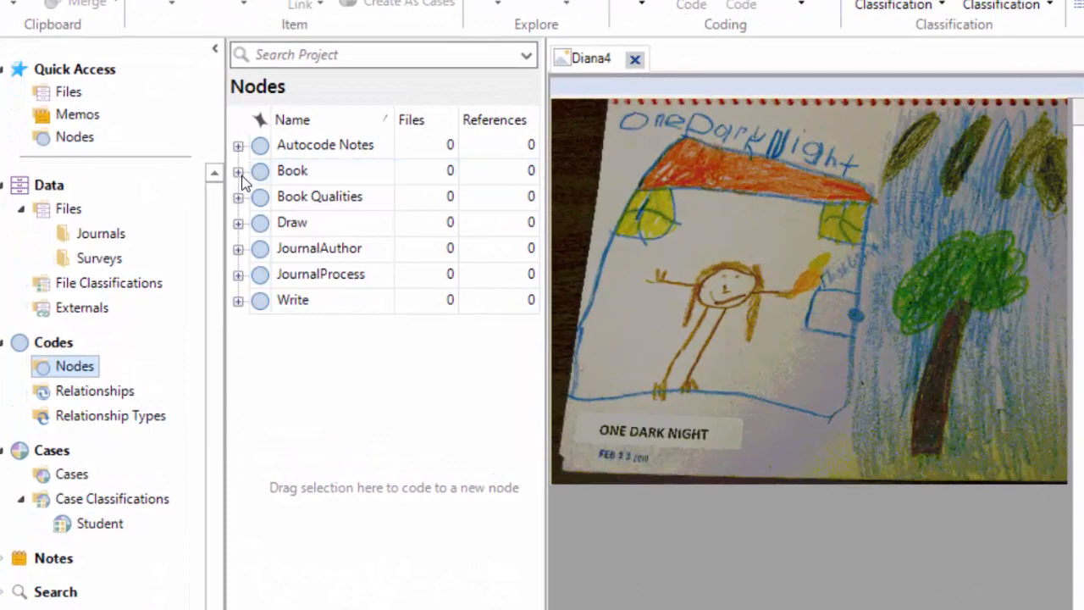
left_click(237, 172)
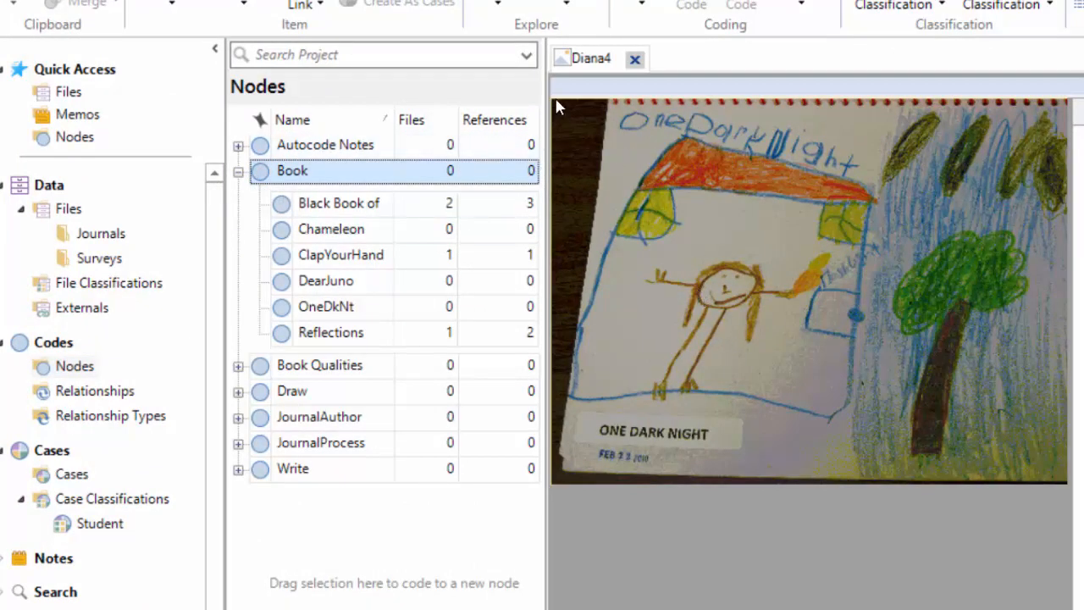
mouse_move(558, 105)
left_mouse_down()
mouse_move(597, 317)
mouse_move(704, 479)
mouse_move(1077, 489)
mouse_move(1065, 482)
left_mouse_up()
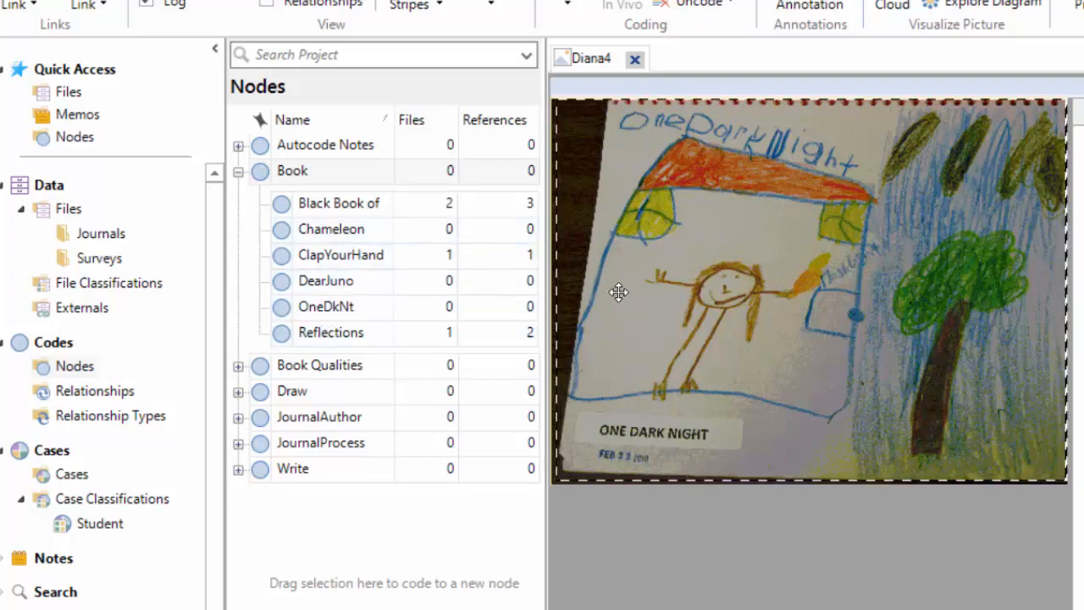
left_click_drag(618, 292, 315, 315)
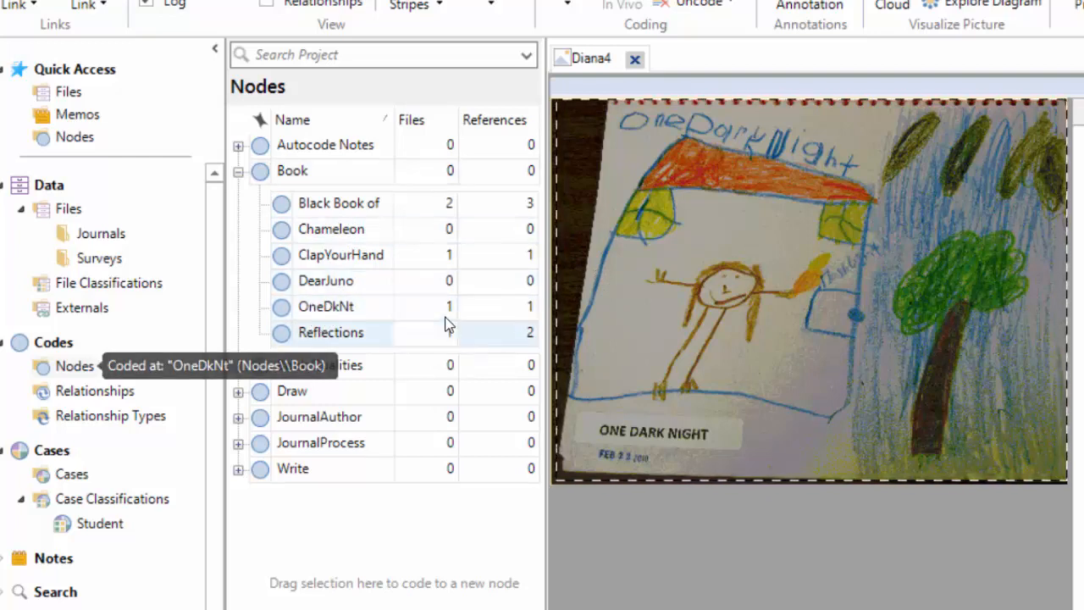
left_click(289, 313)
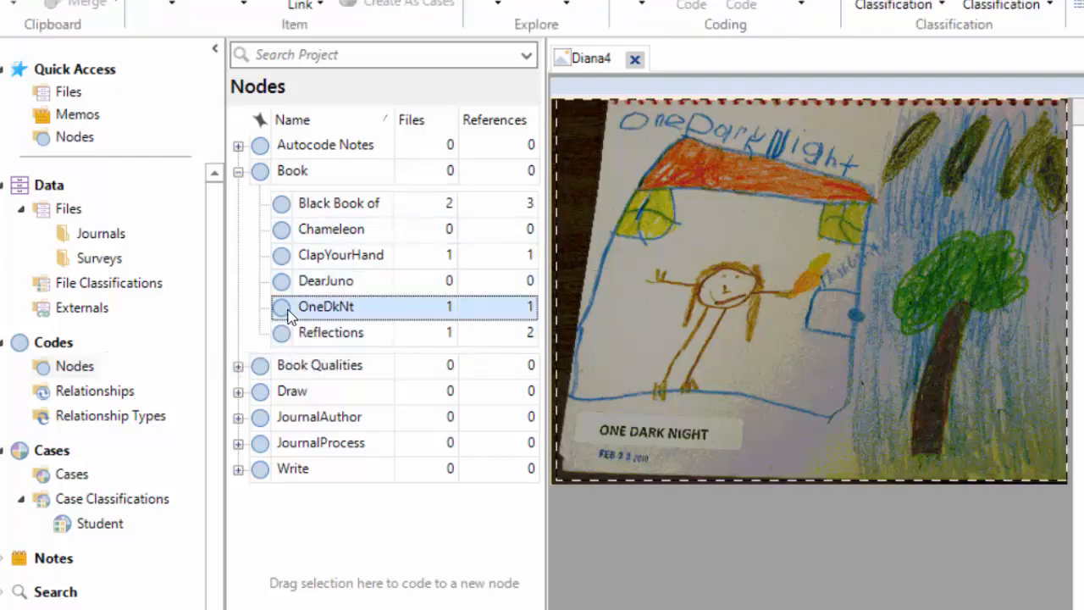
Check the OneDkNt node's Diana4 coding in Picture view, then return to the Diana4 tab.
double_click(290, 313)
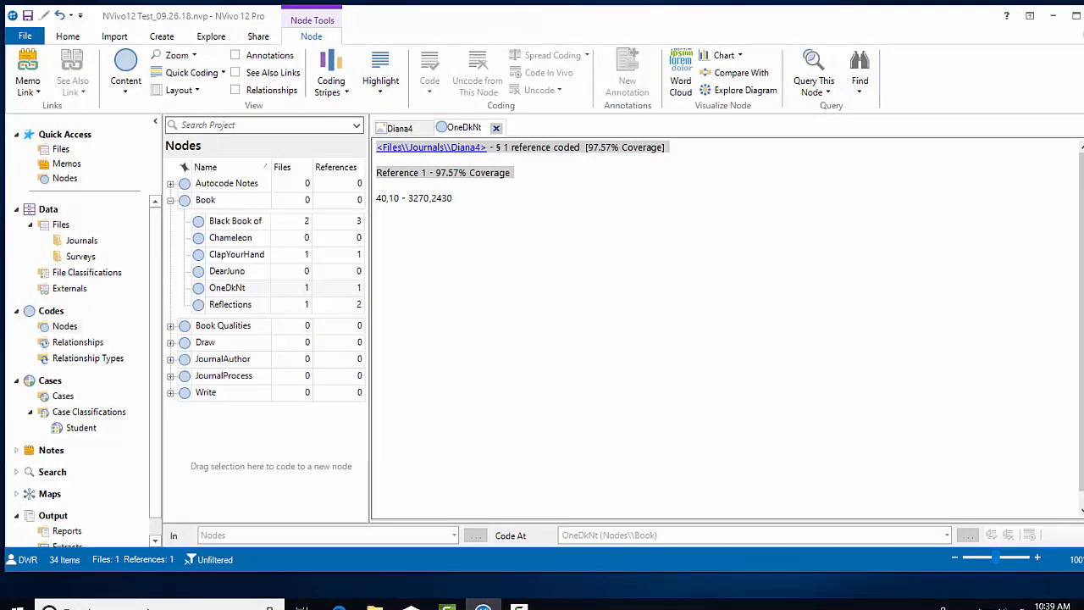
left_click(1083, 250)
left_click(423, 173)
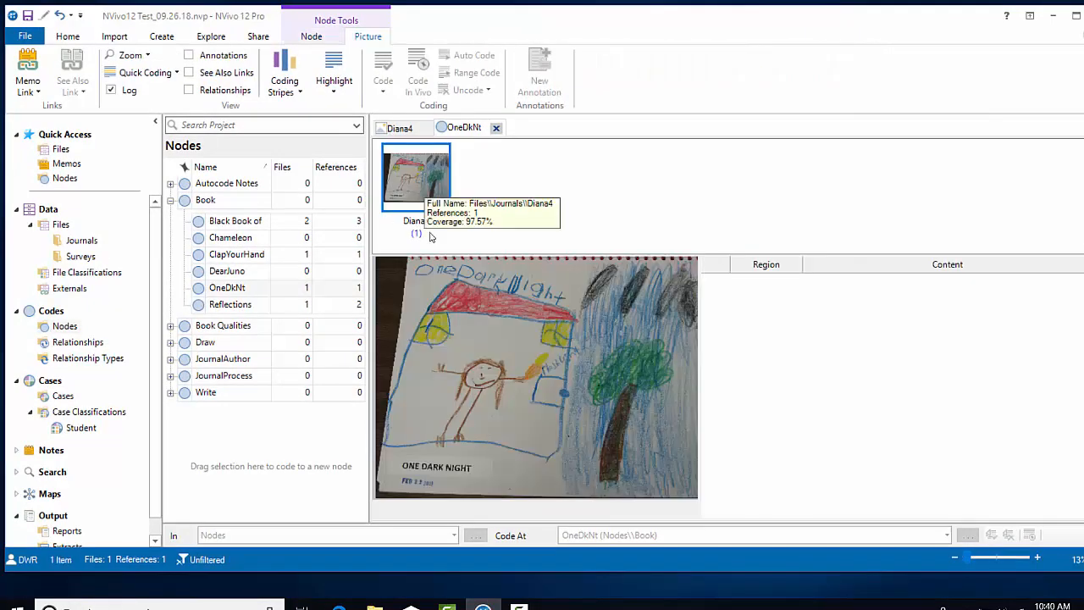
left_click(558, 314)
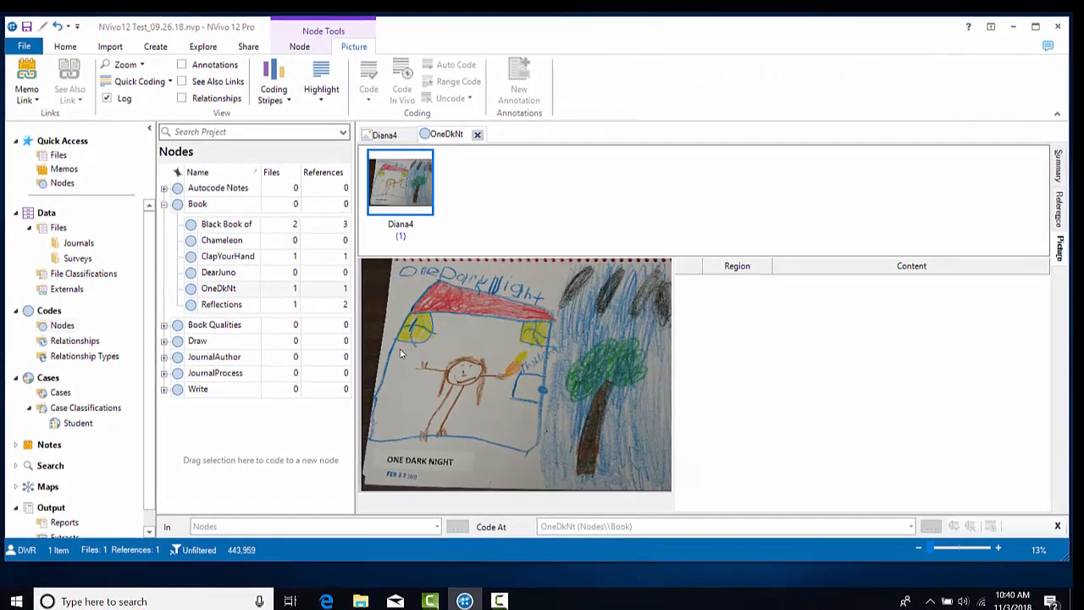
left_click(382, 140)
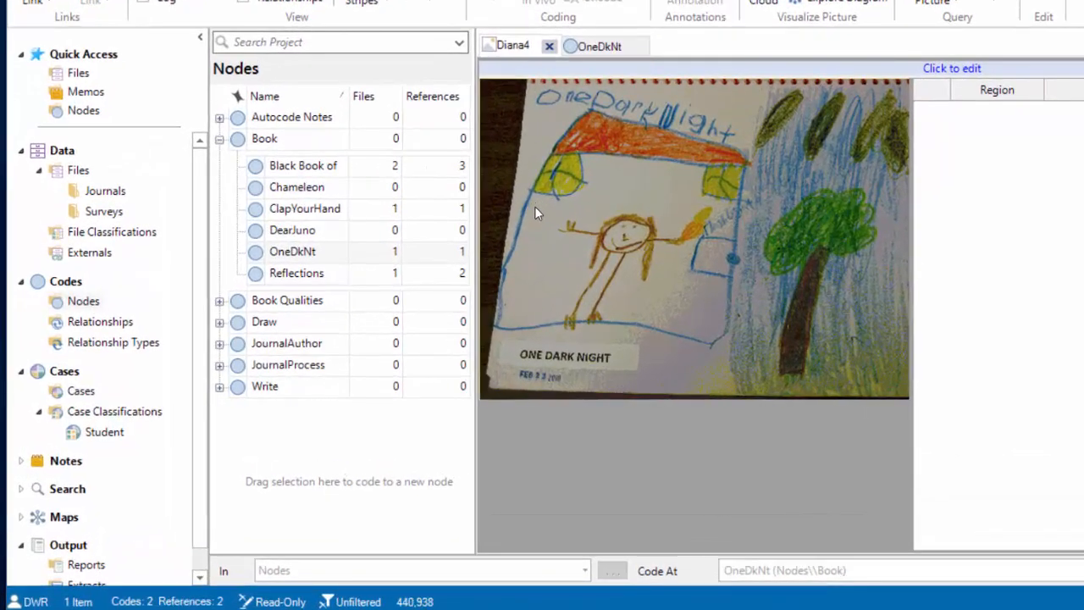
Code the stick-figure region to Draws characters under Draw, then make the picture editable.
left_click_drag(536, 203, 727, 335)
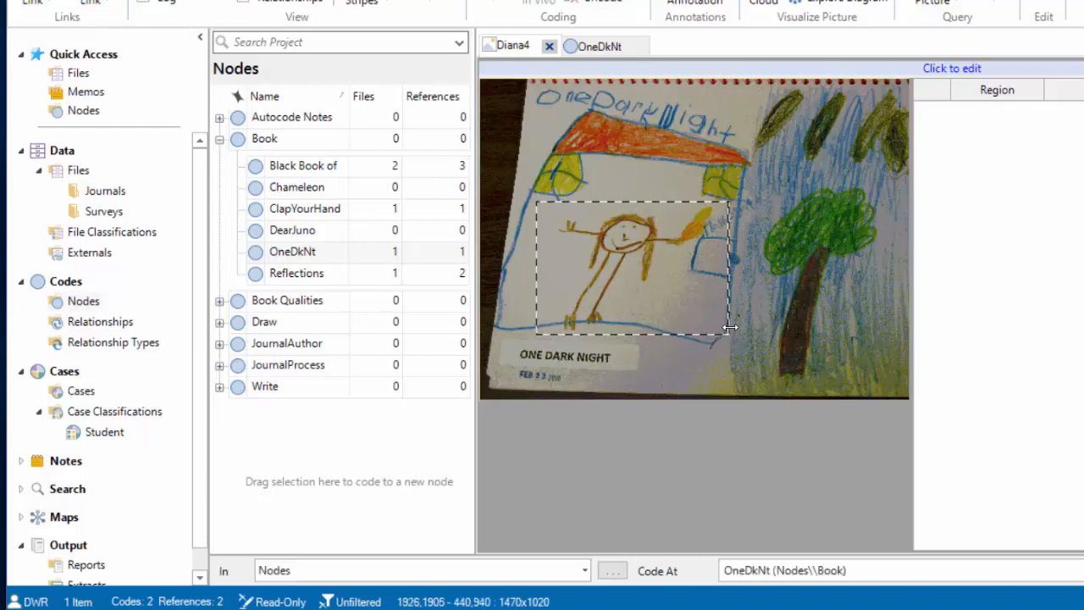
left_click(219, 323)
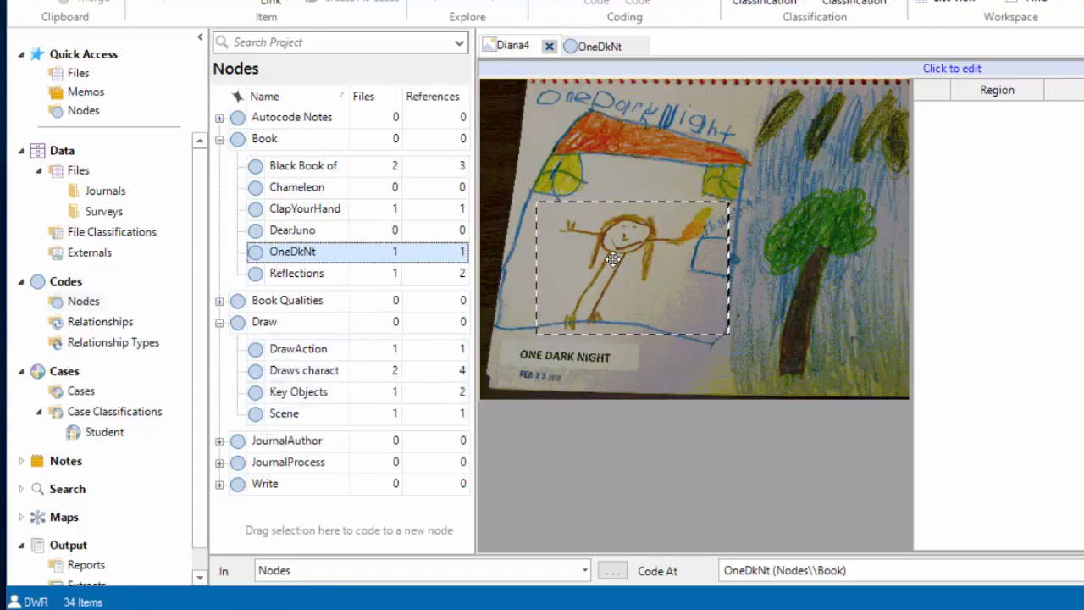
mouse_move(611, 259)
left_mouse_down()
mouse_move(493, 317)
mouse_move(274, 388)
mouse_move(255, 378)
left_mouse_up()
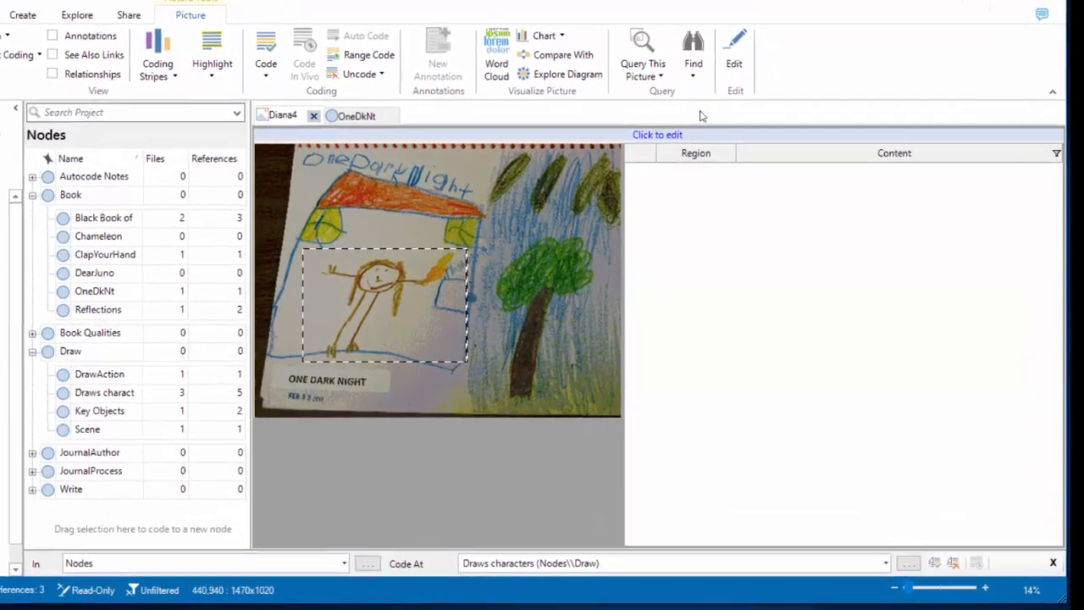
left_click(653, 135)
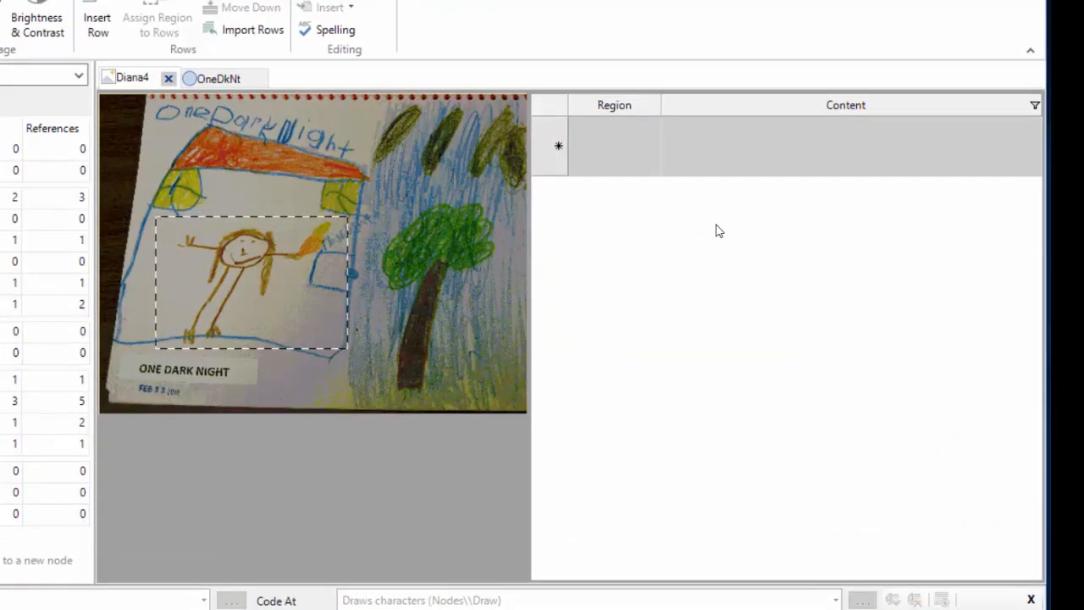
Reselect the stick-figure region and insert a log row for 550,980 - 1940,2050 reading 'Draws child'.
left_click(842, 107)
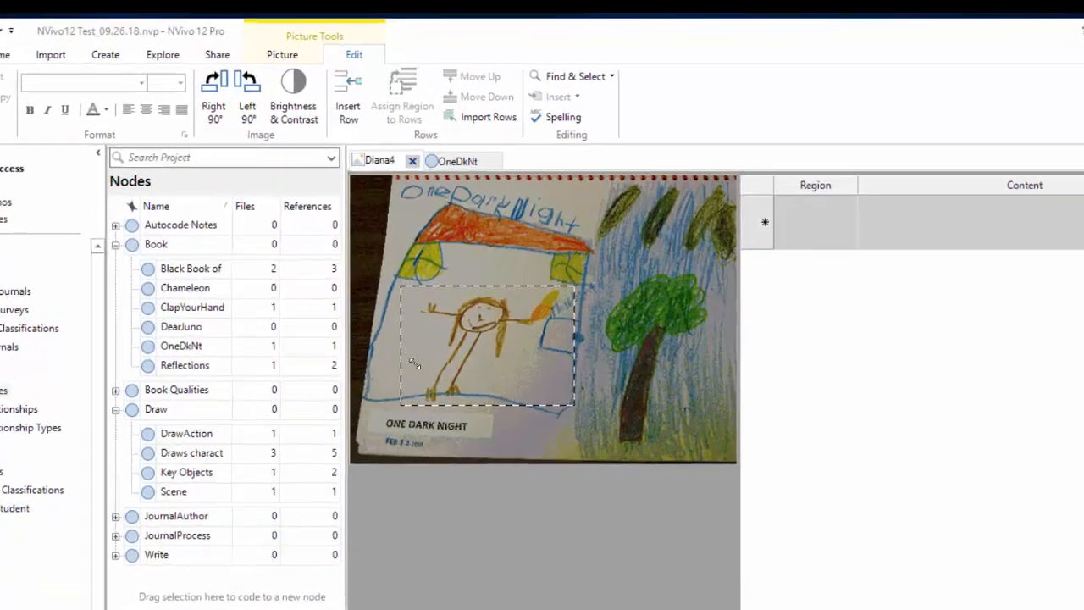
left_click_drag(414, 363, 568, 399)
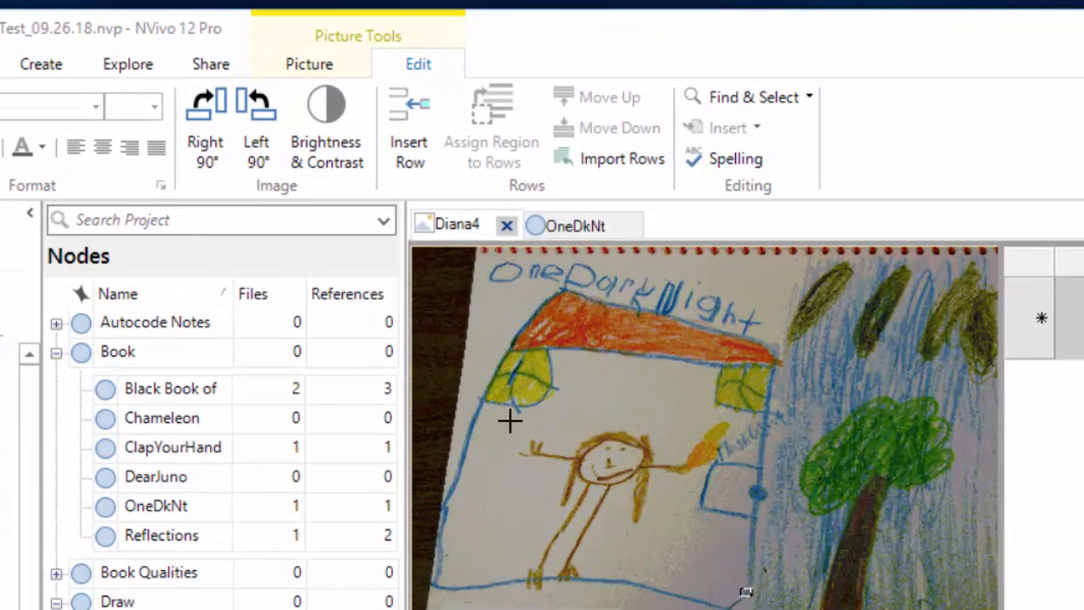
left_click_drag(509, 419, 756, 608)
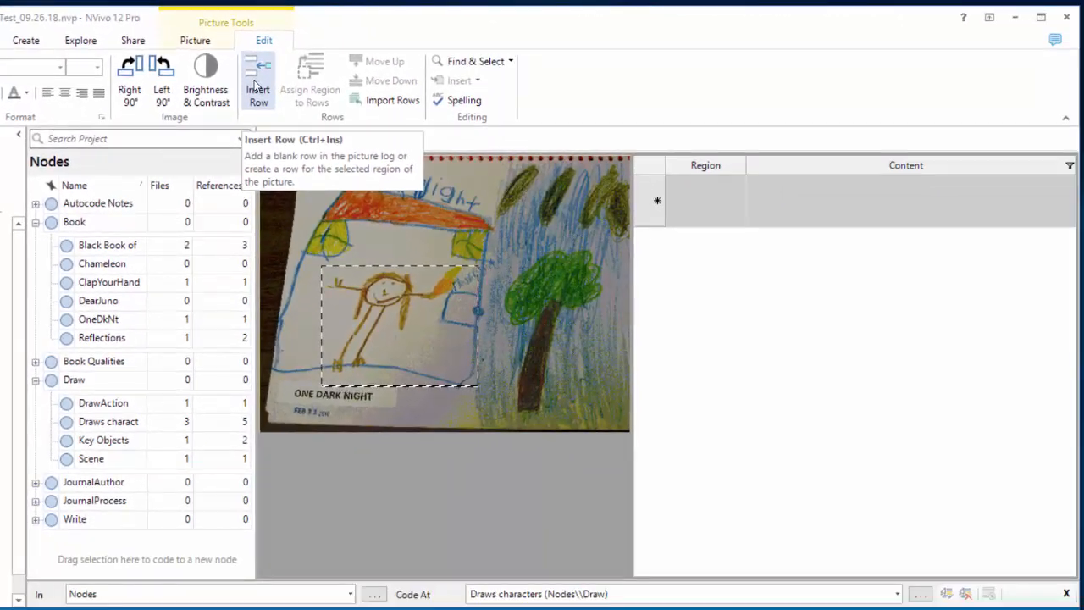
left_click(406, 123)
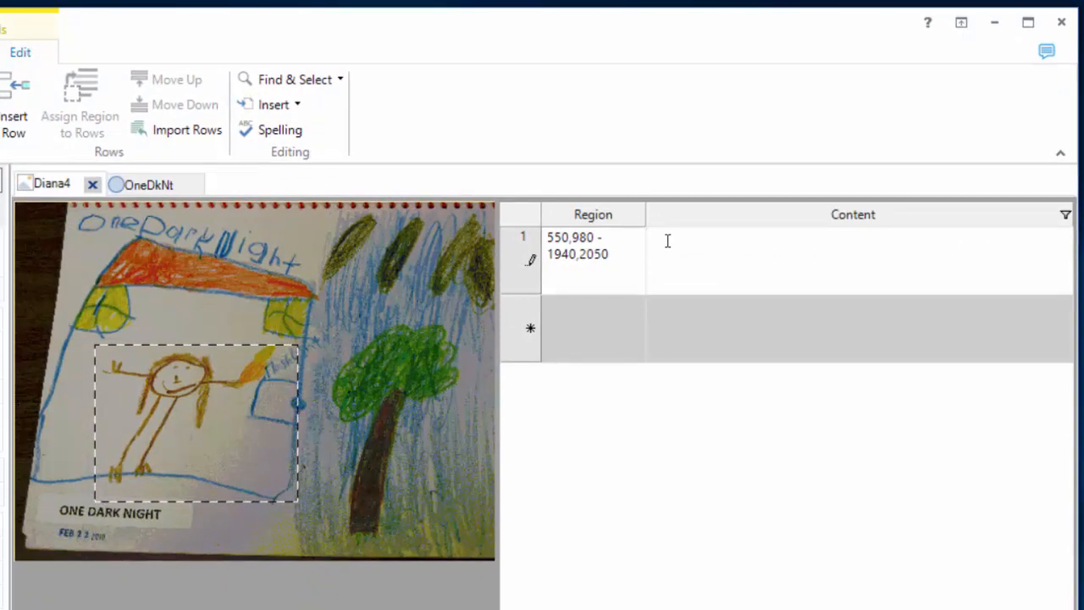
type("Draws chld")
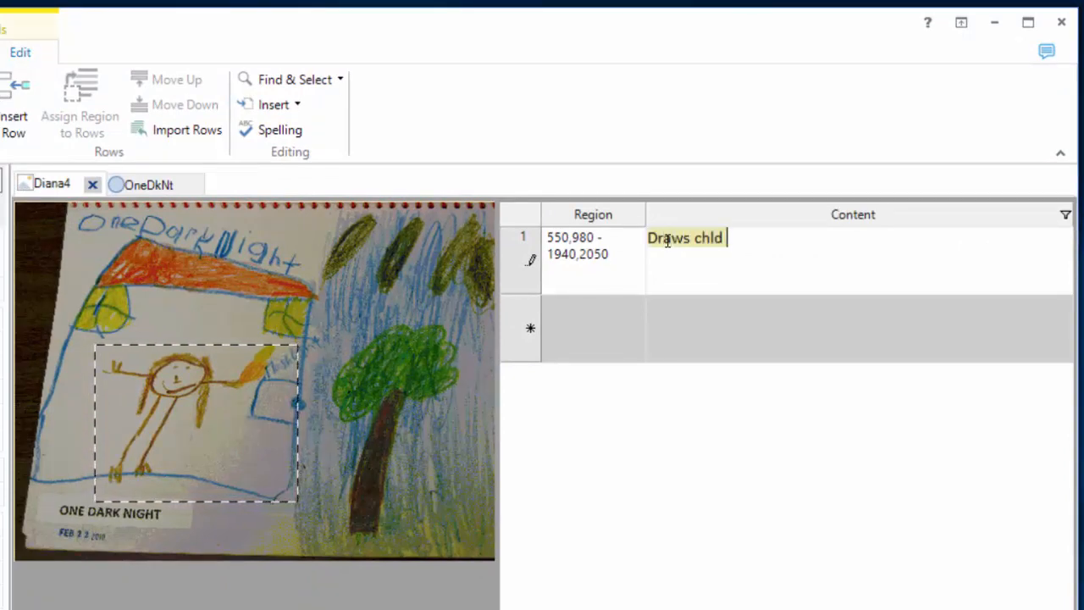
key("BackSpace")
key("BackSpace")
key("BackSpace")
key("BackSpace")
key("BackSpace")
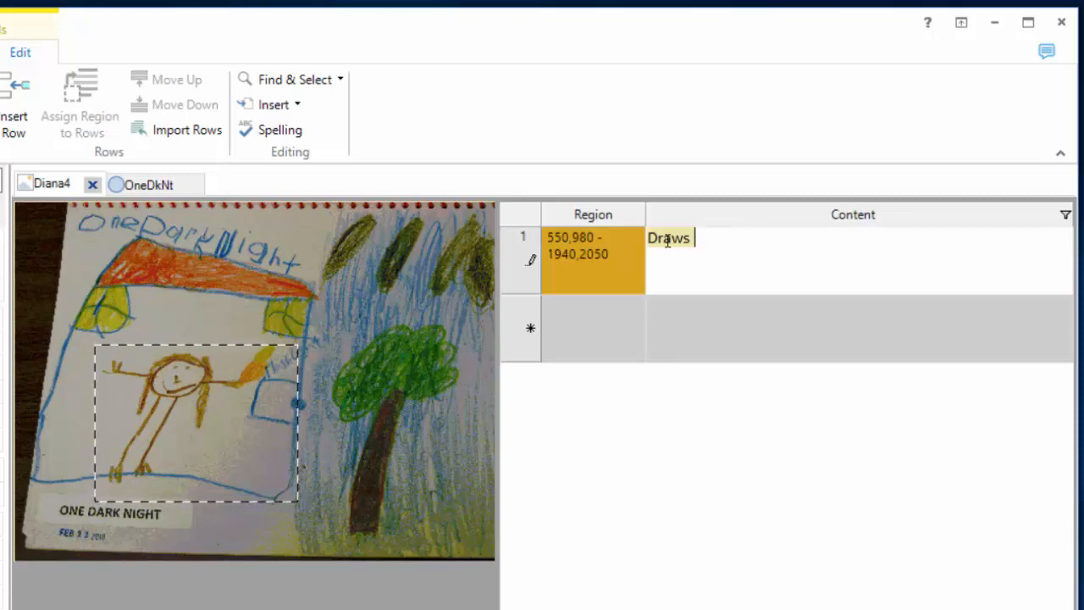
type("child")
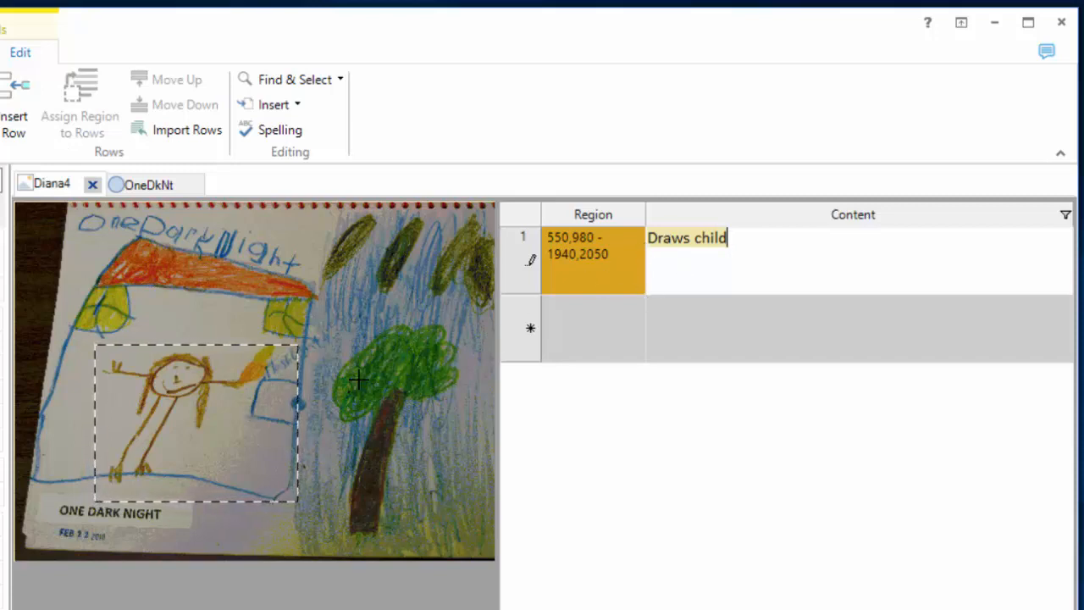
left_click(721, 272)
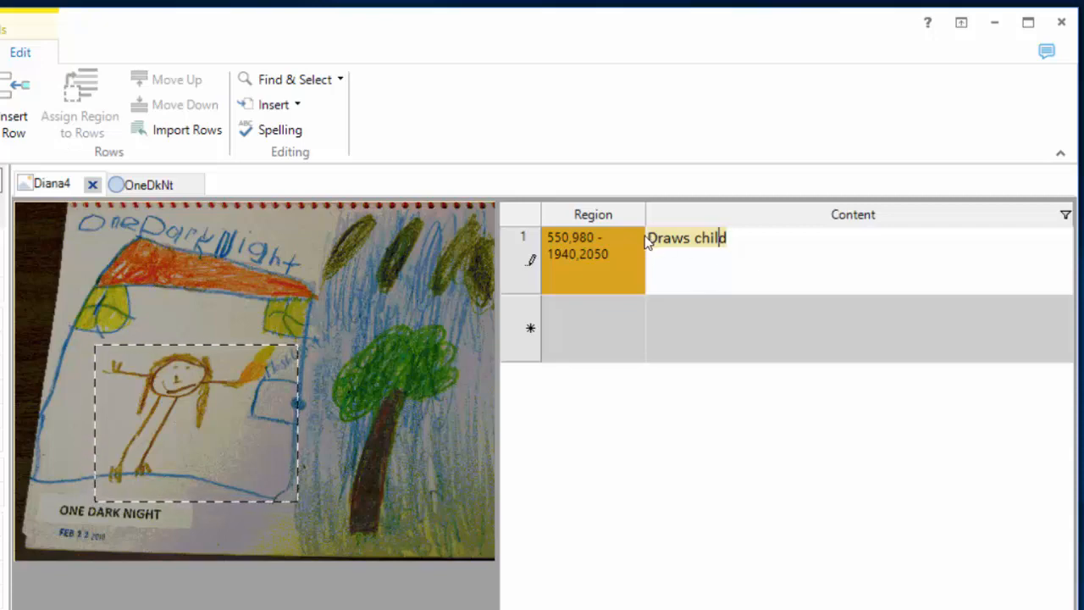
left_click_drag(646, 238, 745, 241)
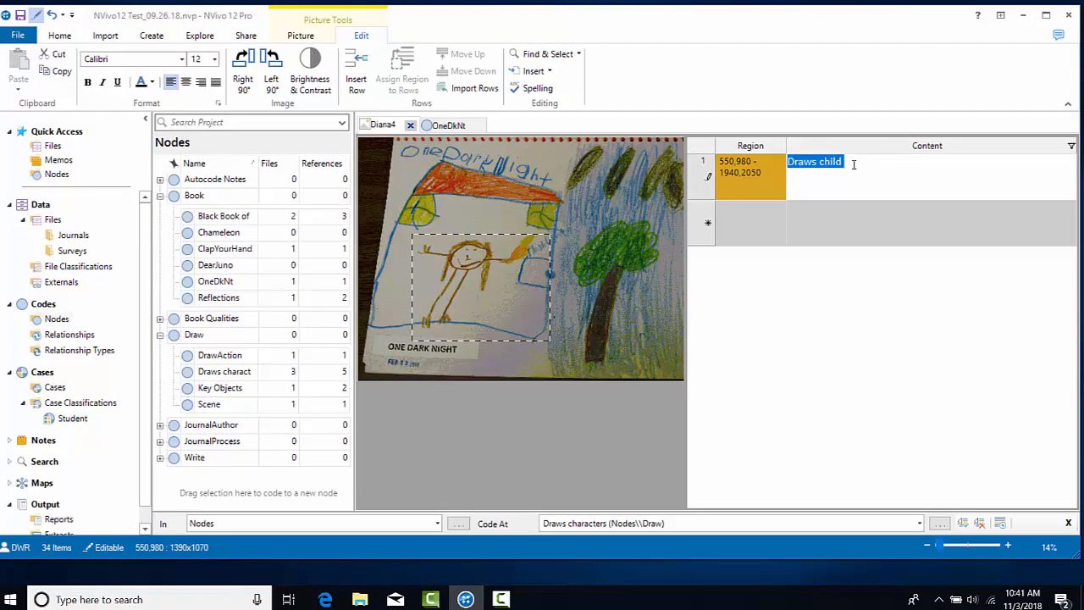
Code the Draws child description to Draws characters, then select the picture's roof and title region.
mouse_move(777, 184)
left_mouse_down()
mouse_move(314, 285)
mouse_move(212, 389)
mouse_move(195, 379)
left_mouse_up()
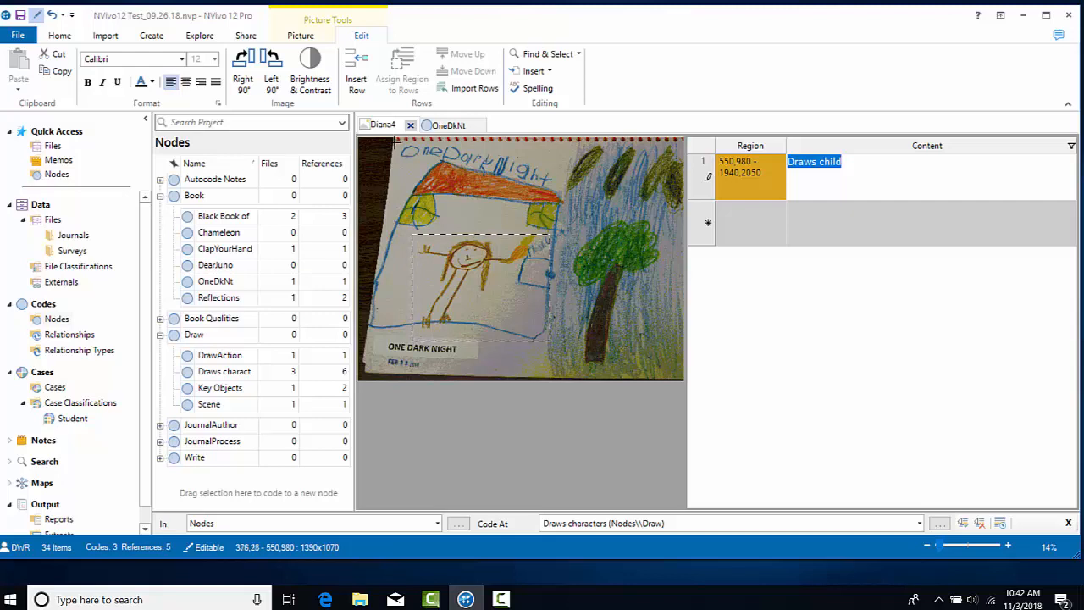
left_click_drag(394, 139, 566, 192)
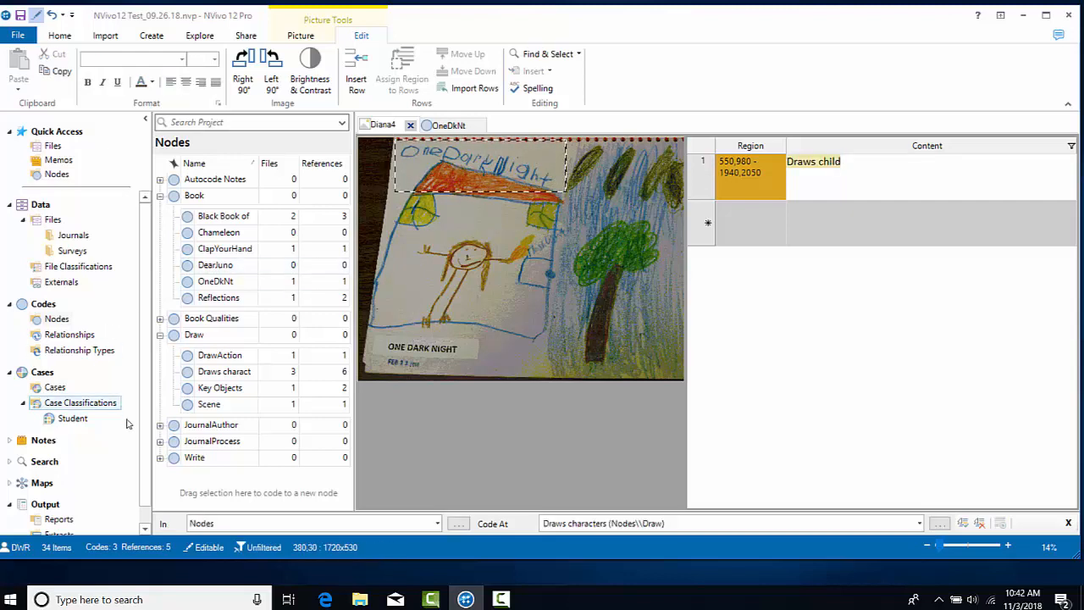
left_click(160, 457)
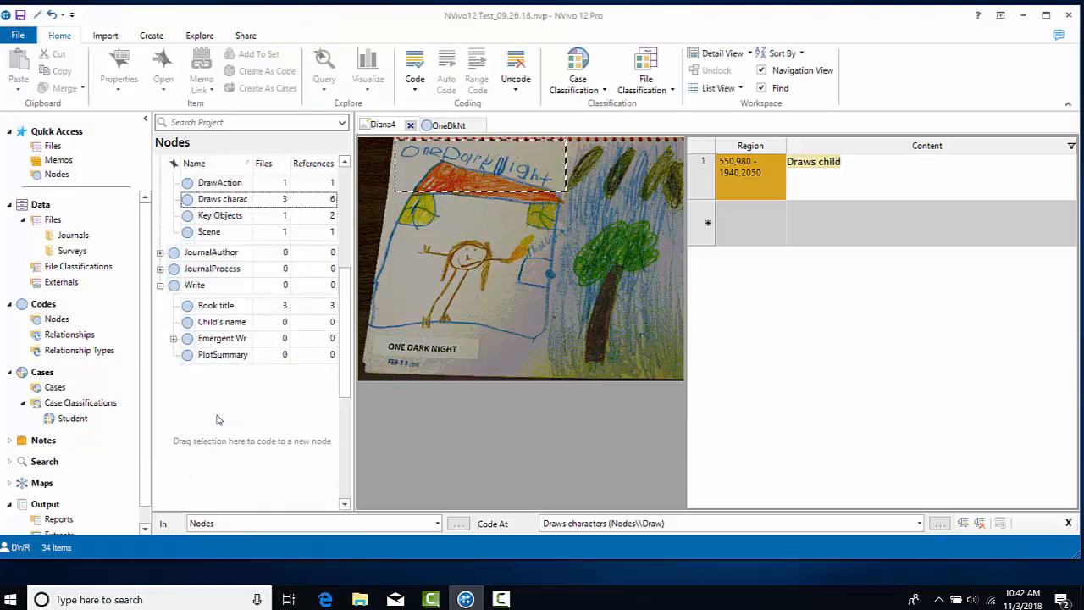
left_click(452, 166)
Code the selected title region to Book title and open that node's coded references.
left_click(193, 307)
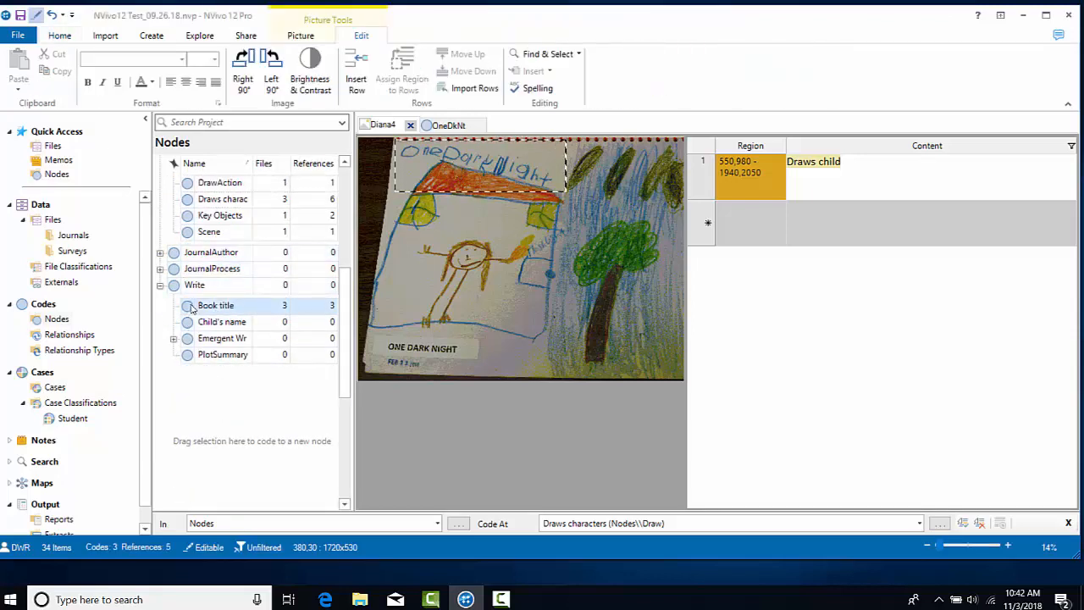
left_click_drag(191, 309, 191, 308)
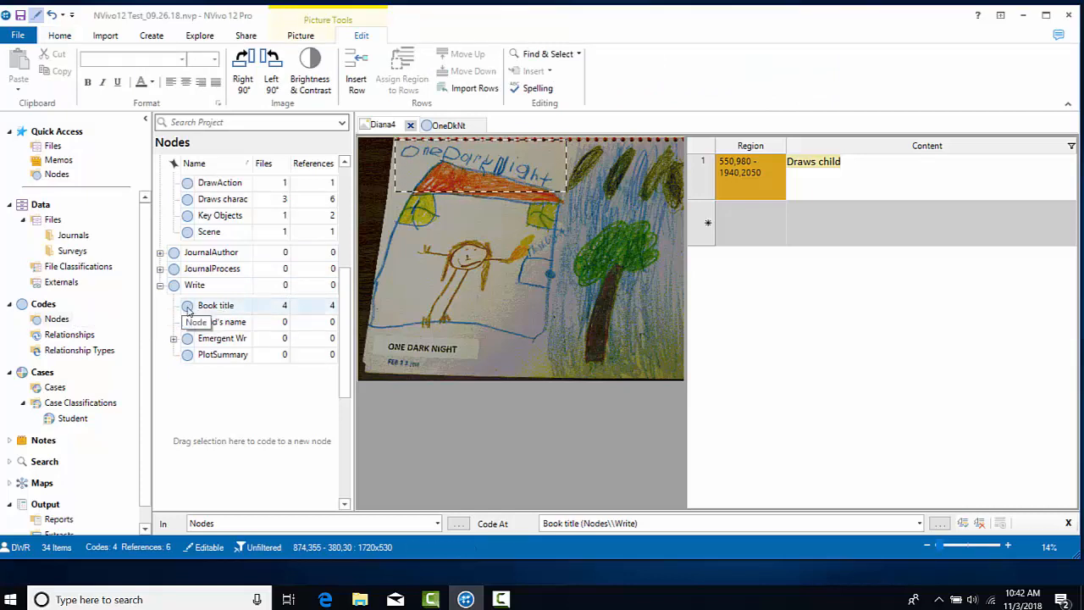
left_click(187, 312)
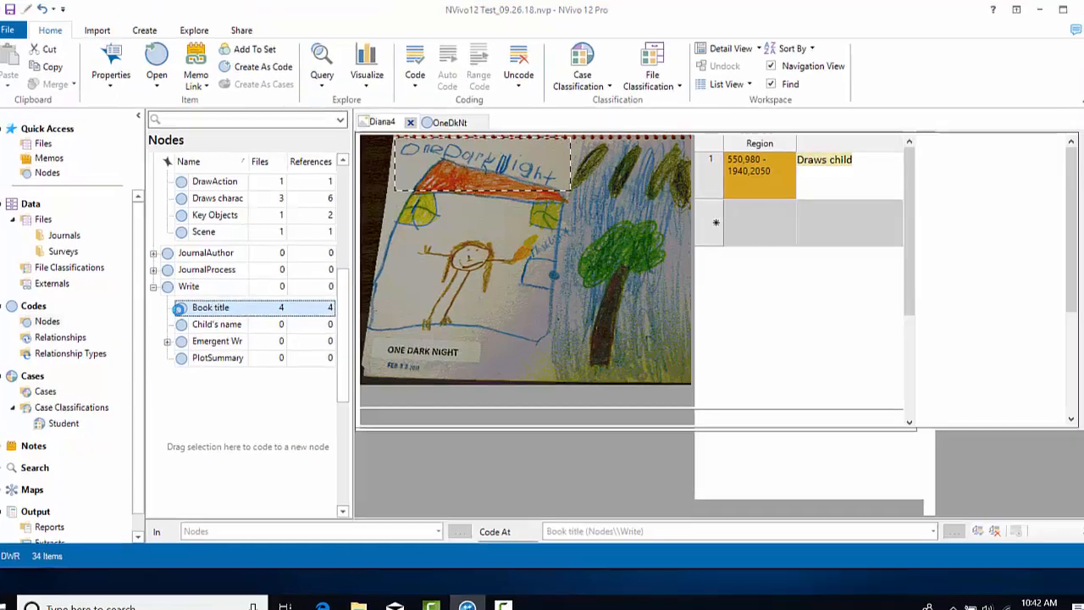
double_click(191, 305)
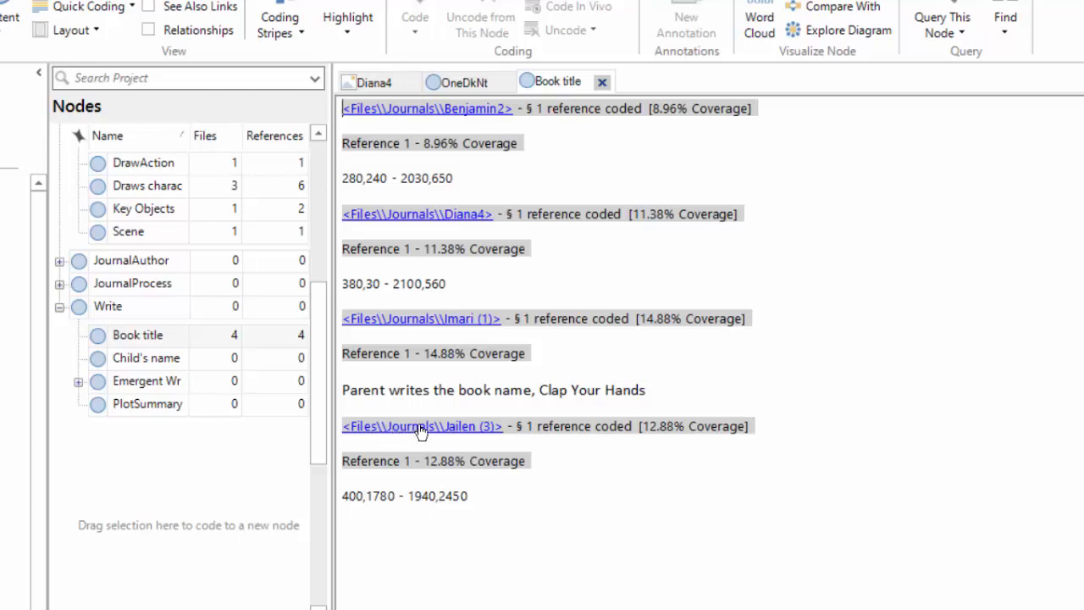
Switch from the Book title node back to the Diana4 picture.
left_click(430, 219)
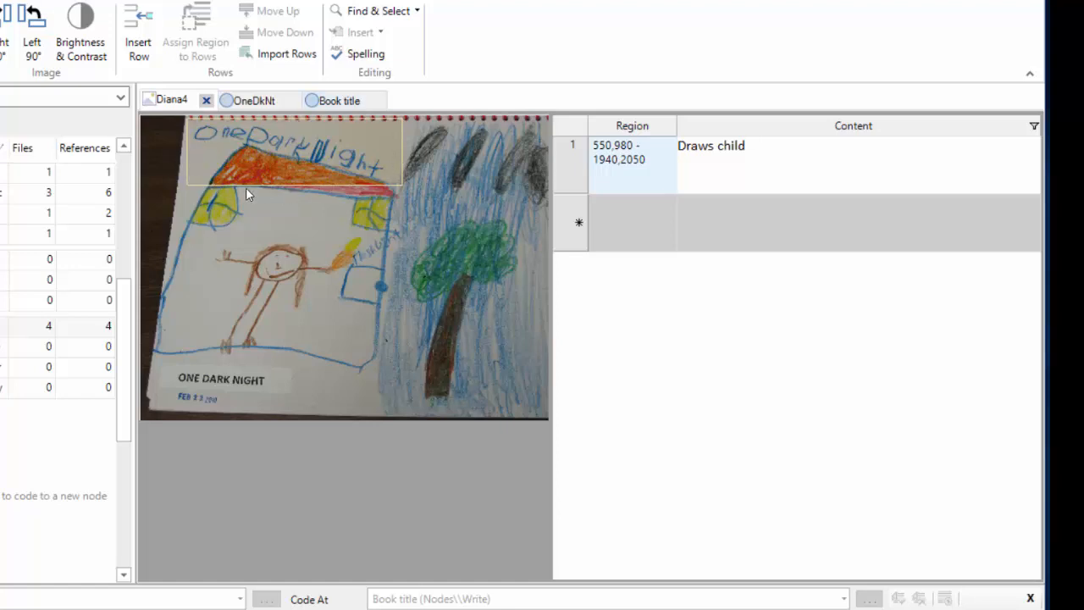
Review the existing Draws child log row and its region on the drawing.
left_click(247, 127)
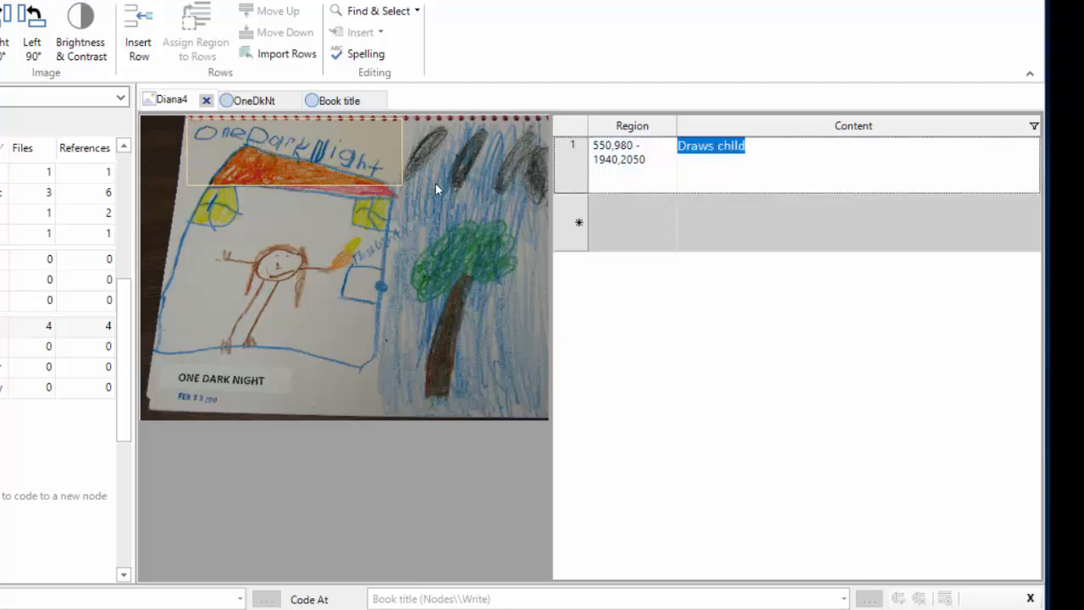
left_click(572, 166)
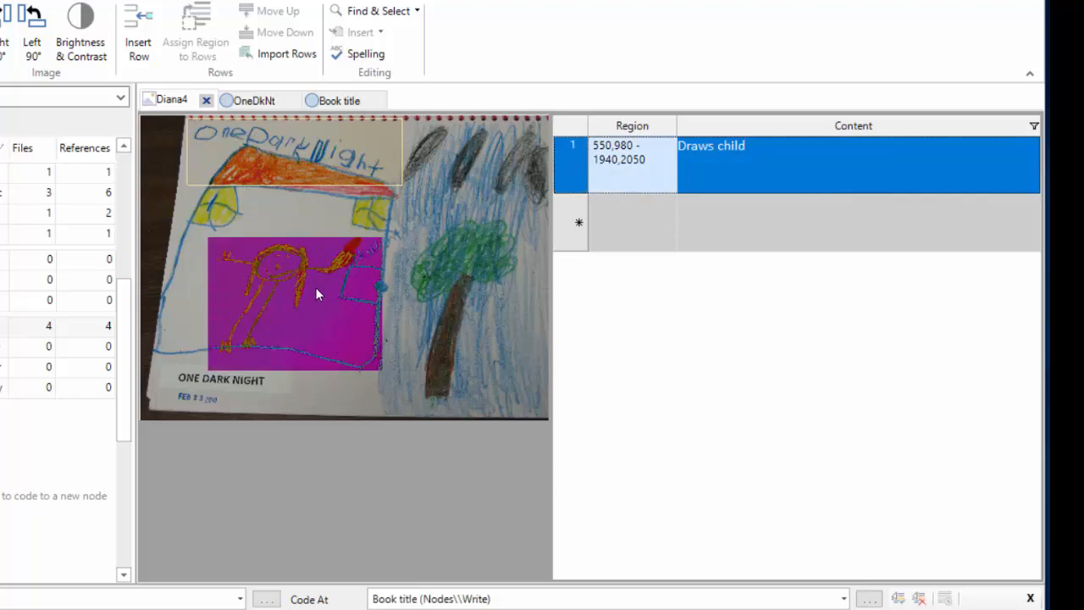
left_click(339, 169)
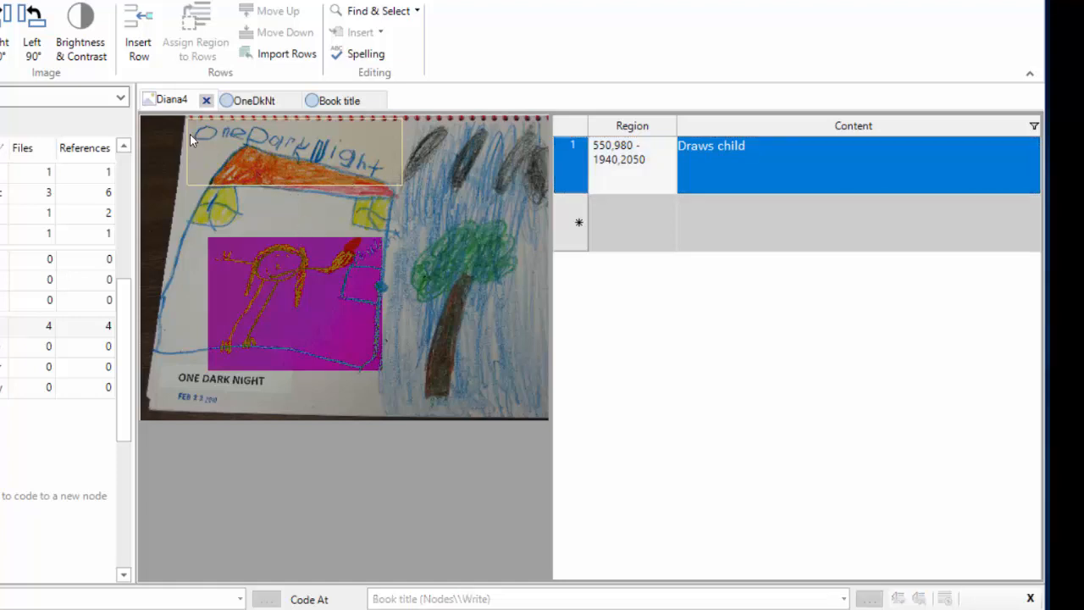
Mark the title area as a region and log it as 'Child writes books title'.
left_click_drag(187, 117, 403, 187)
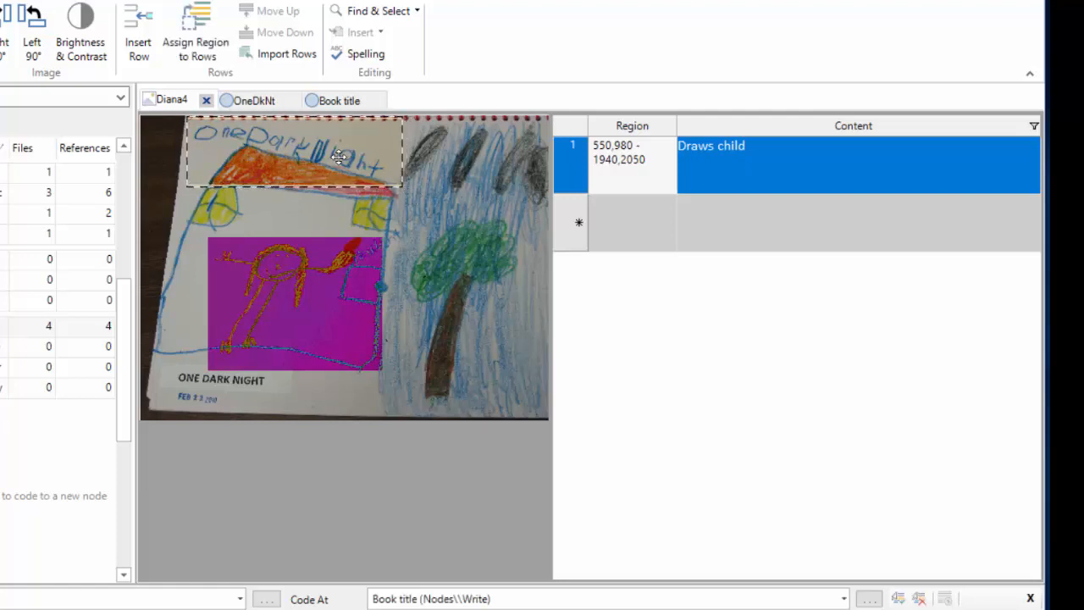
left_click(138, 43)
left_click(692, 159)
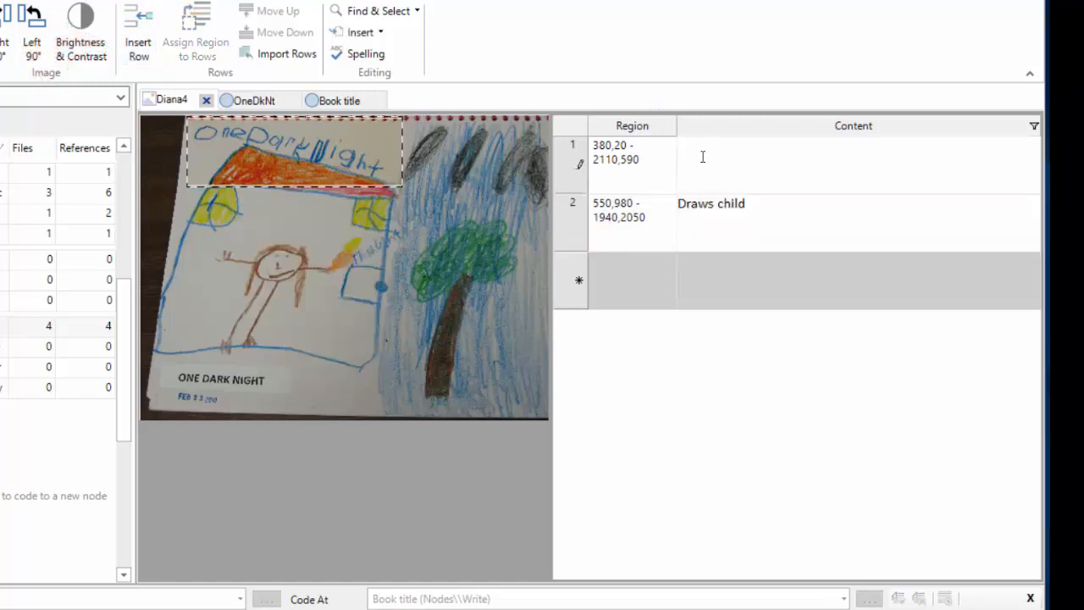
type("Child writes books tile")
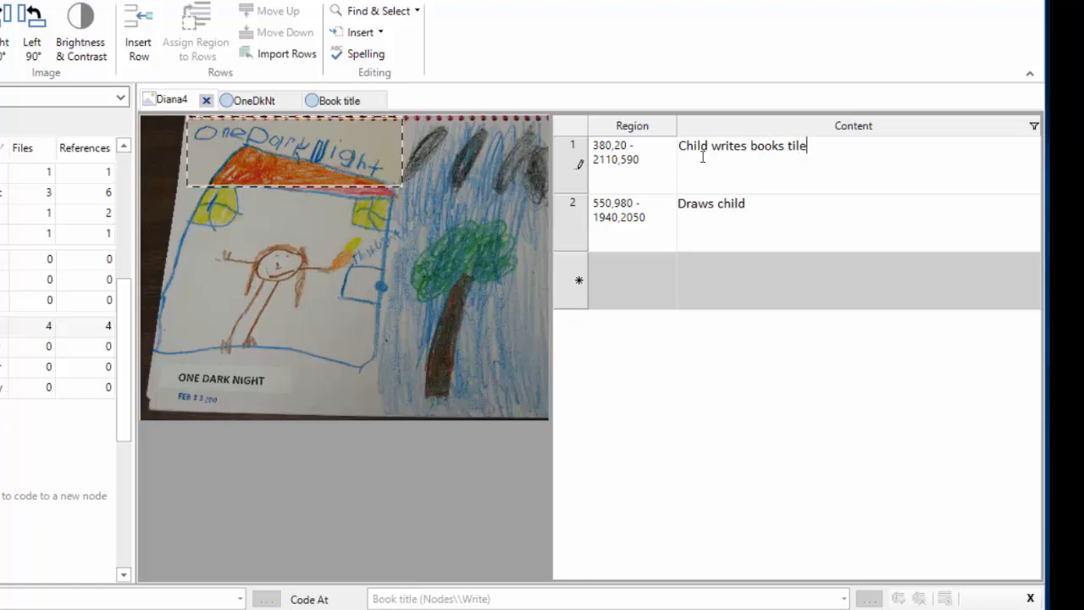
key("BackSpace")
key("BackSpace")
key("BackSpace")
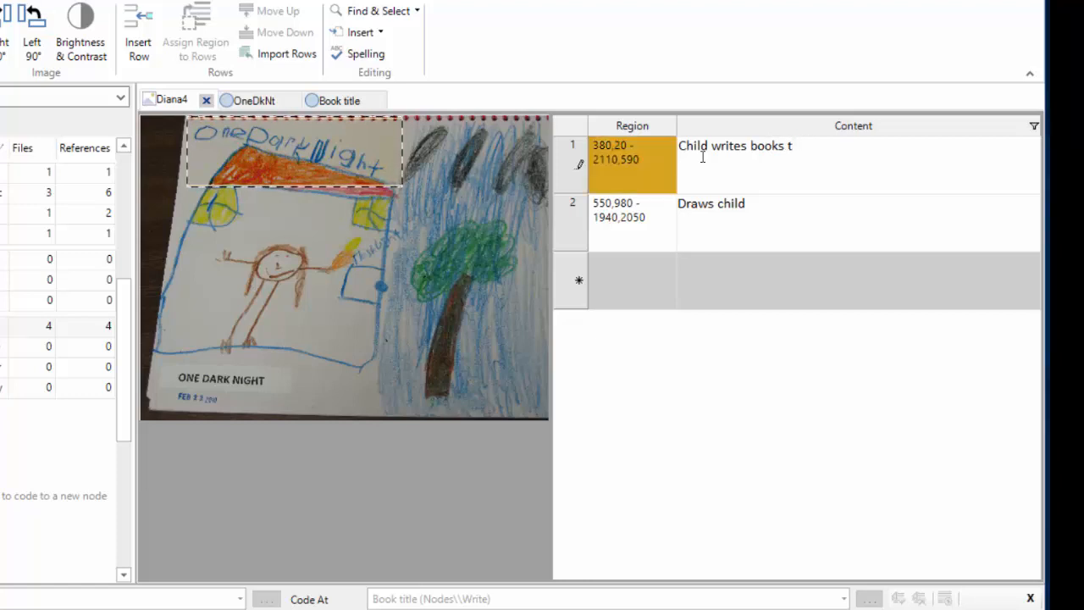
type("itle")
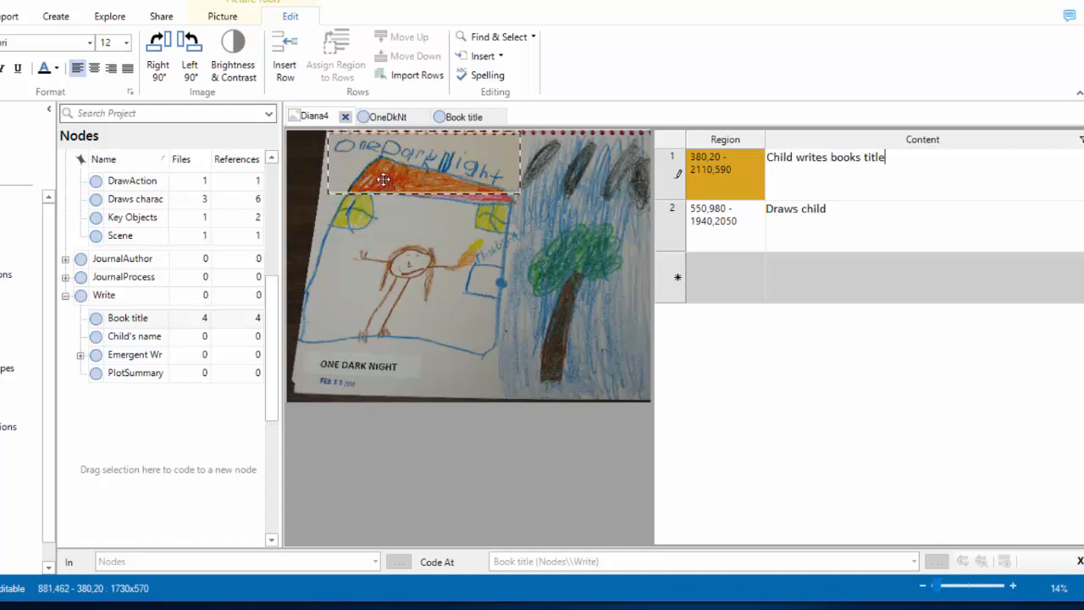
double_click(95, 321)
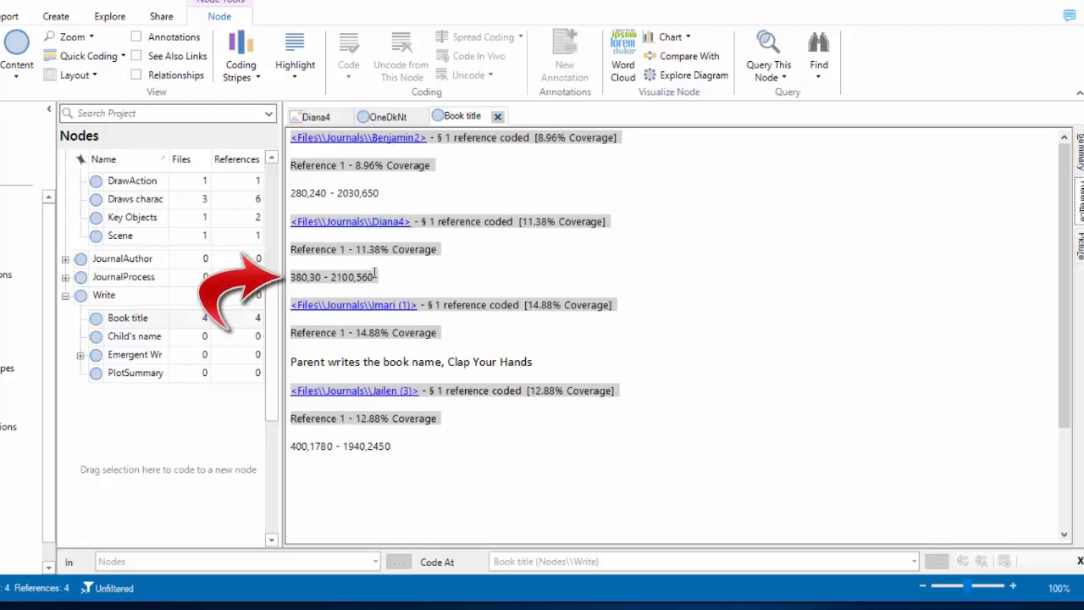
left_click(1080, 251)
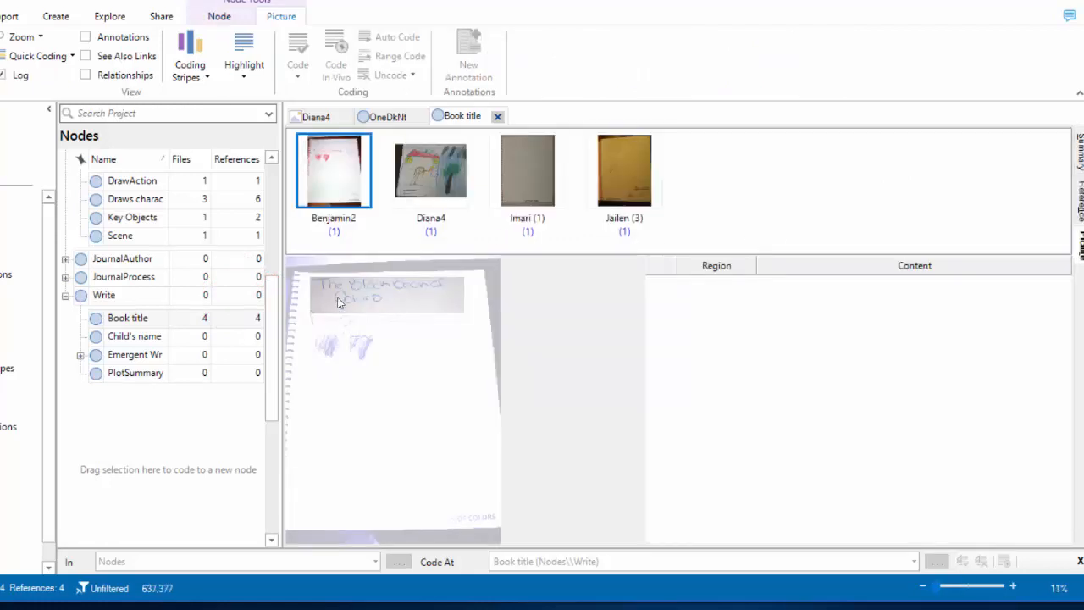
left_click(429, 169)
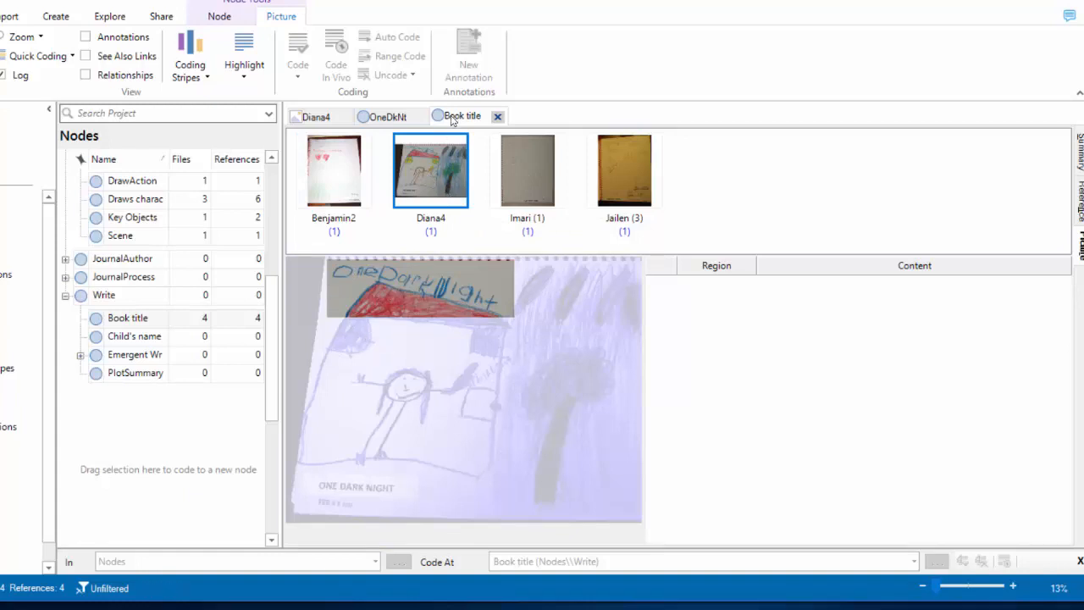
left_click(1080, 202)
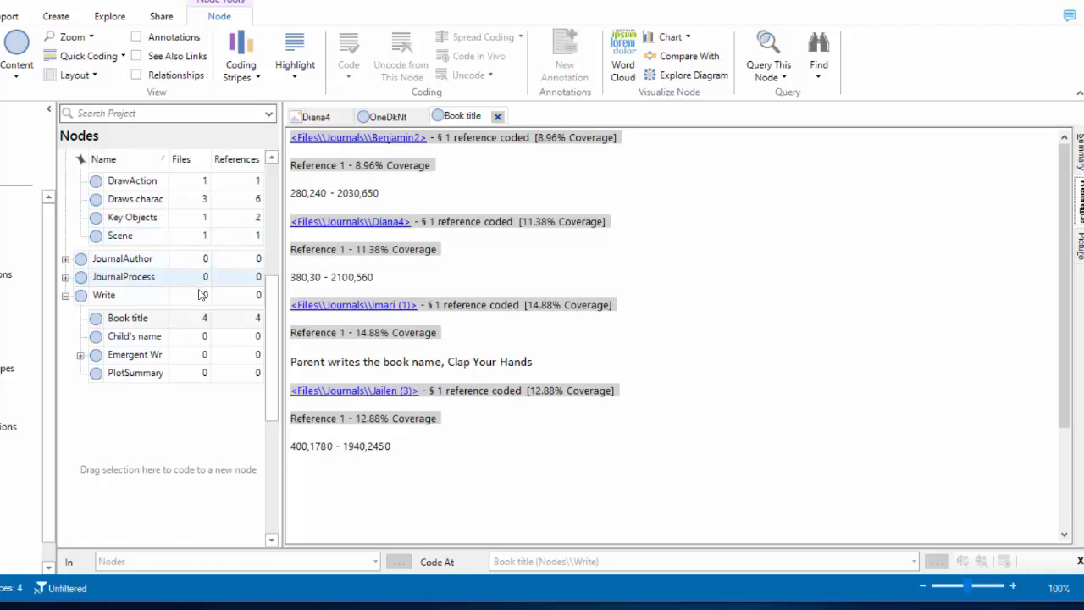
left_click(316, 117)
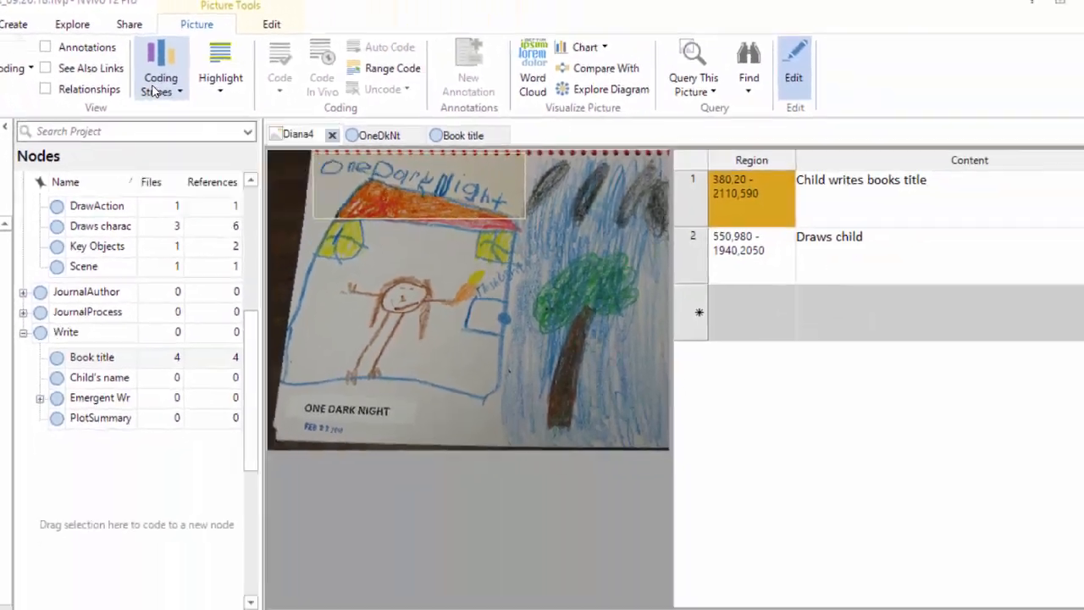
Show All Coding stripes beside Diana4 and highlight content coded to the child's case.
left_click(306, 174)
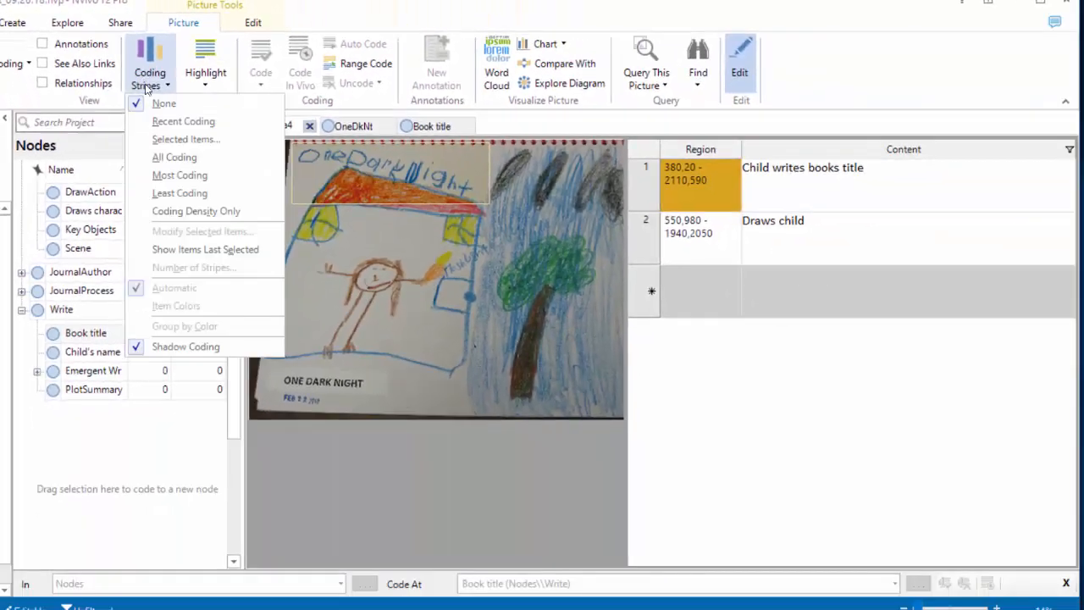
left_click(157, 158)
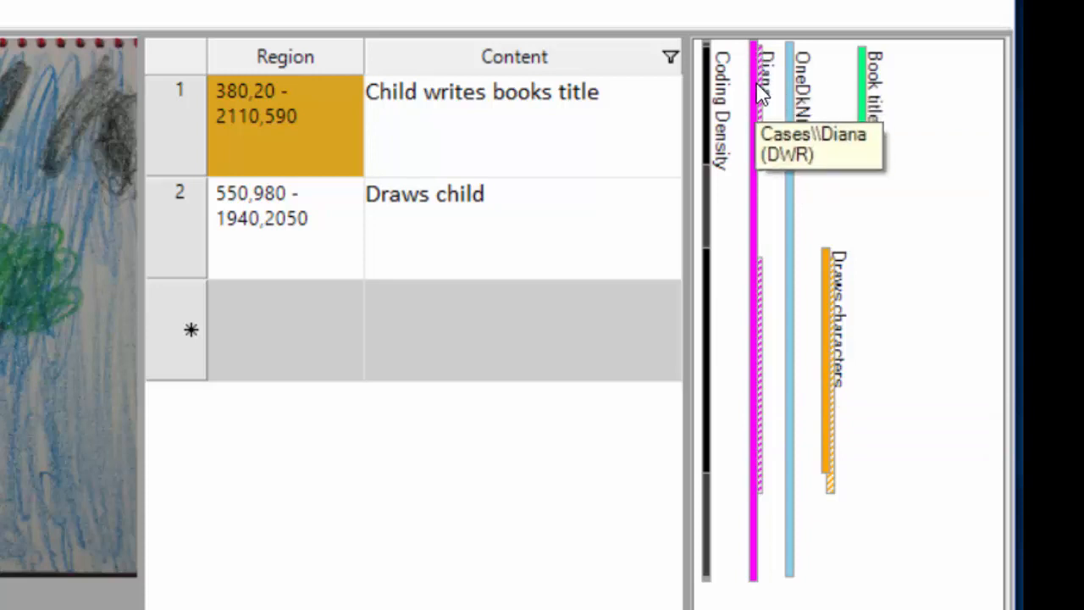
left_click(760, 156)
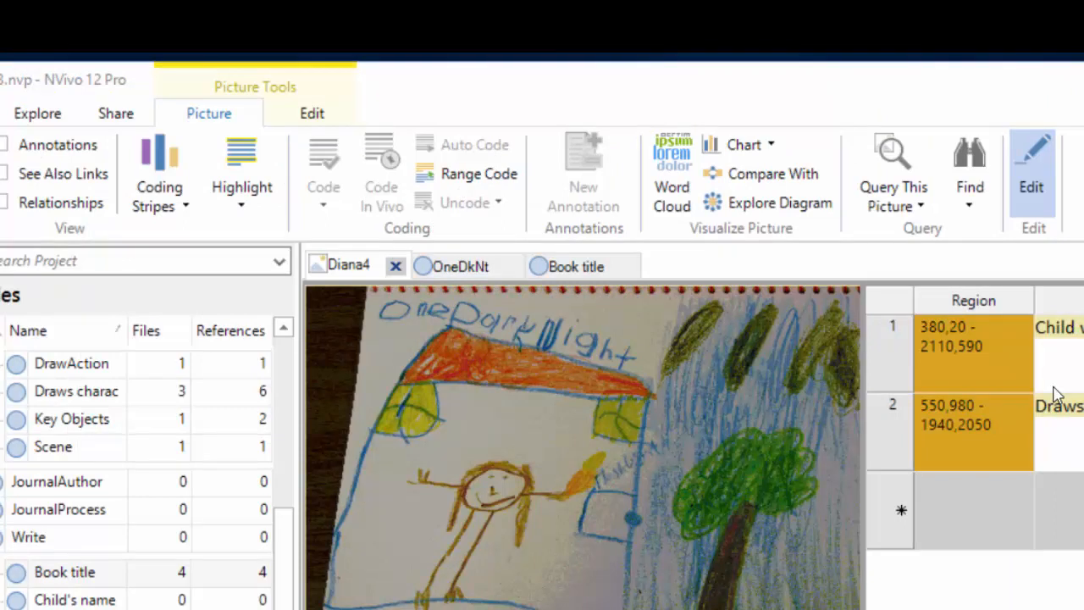
Turn off Shadow Coding in the coding stripe options.
left_click(183, 206)
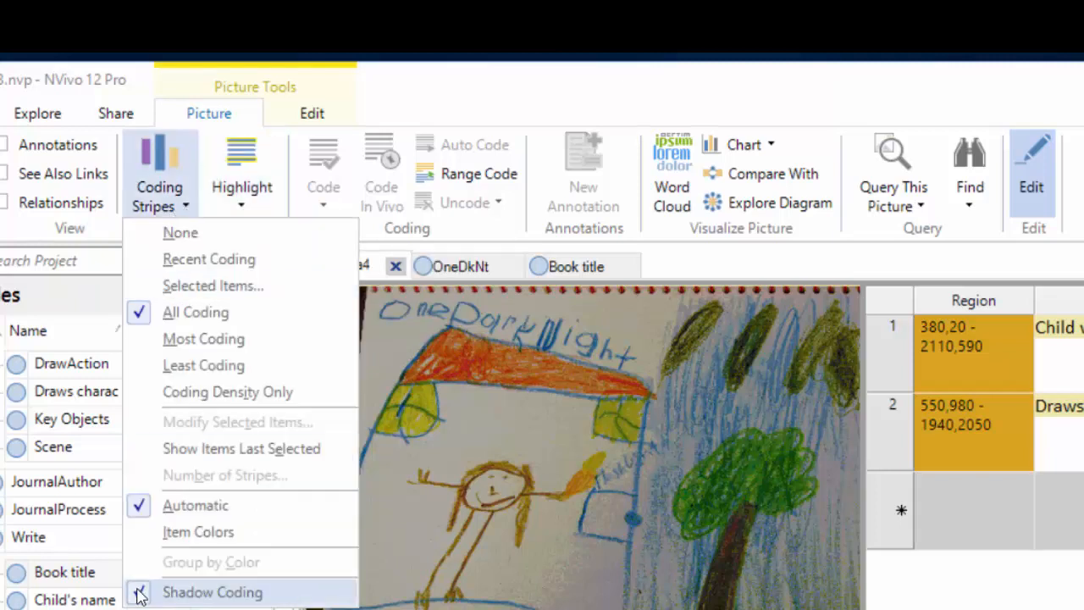
left_click(170, 598)
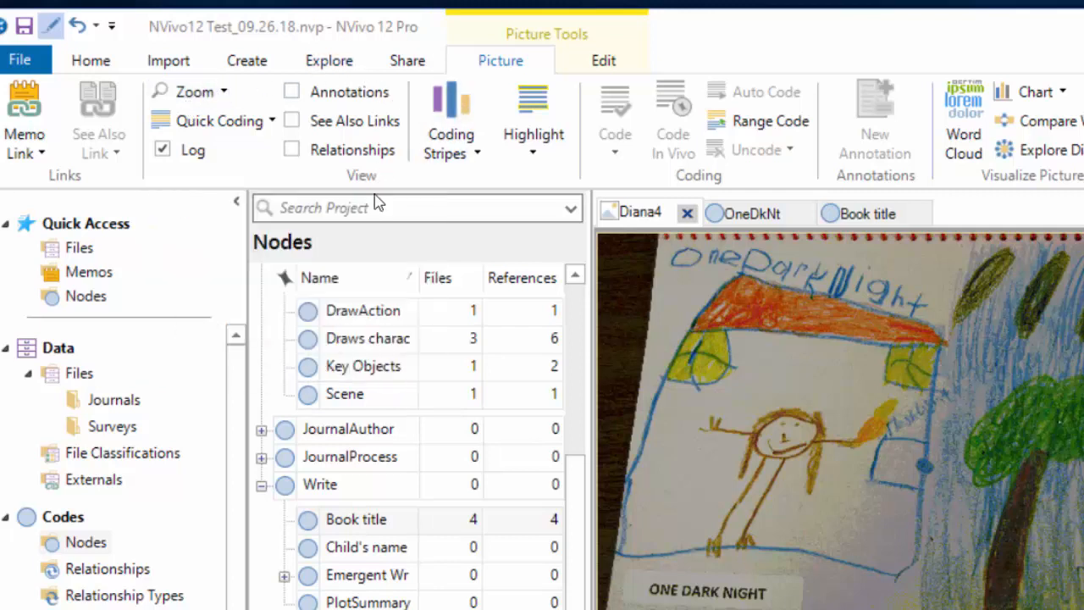
left_click(603, 64)
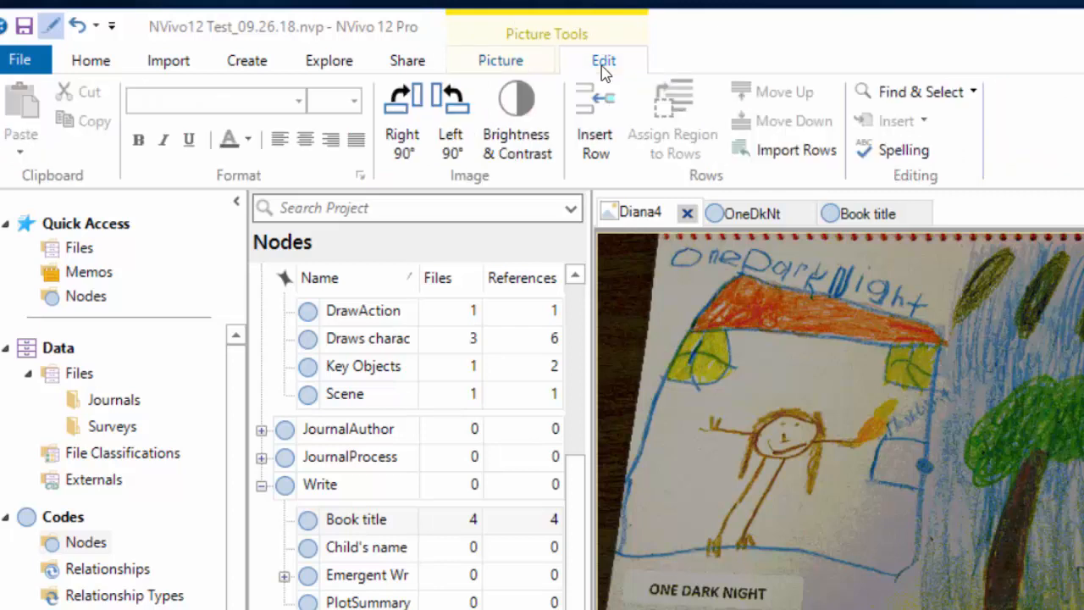
Rotate the picture Right 90° and back Left 90°, then open Brightness & Contrast.
left_click(403, 122)
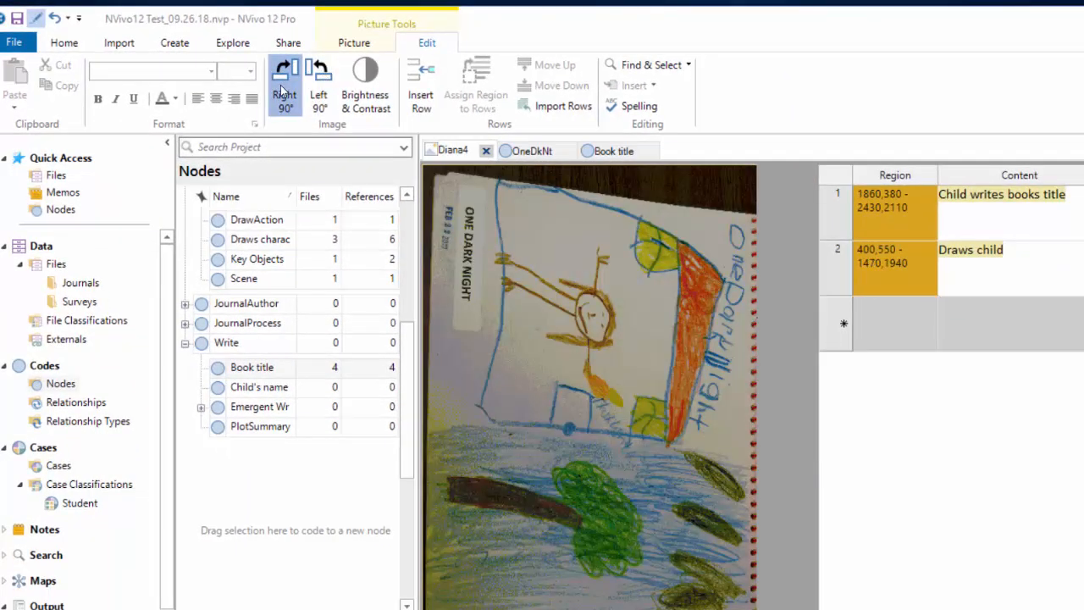
left_click(284, 90)
left_click(365, 93)
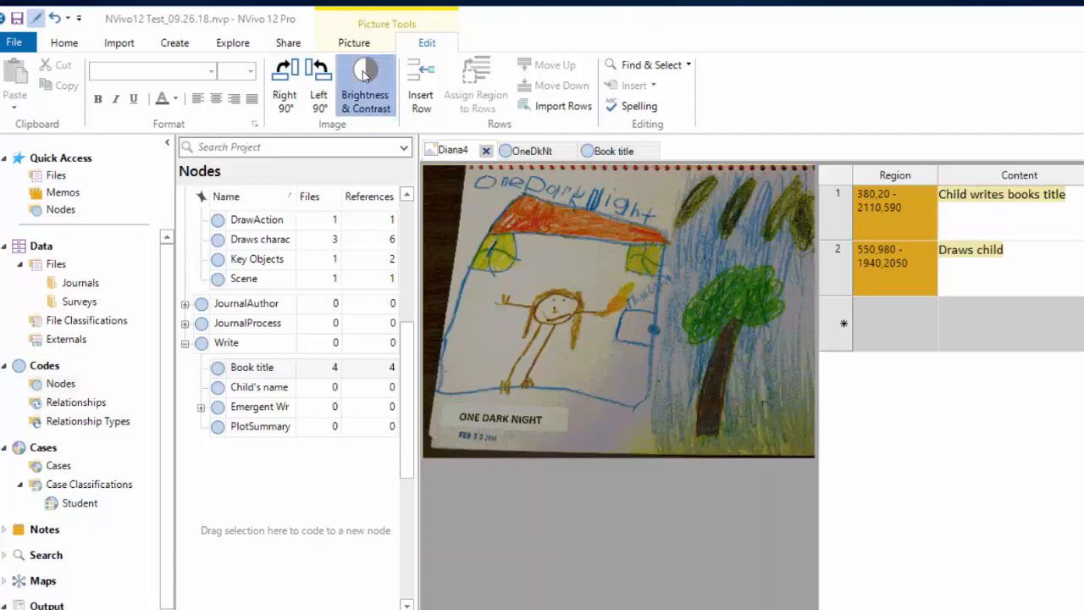